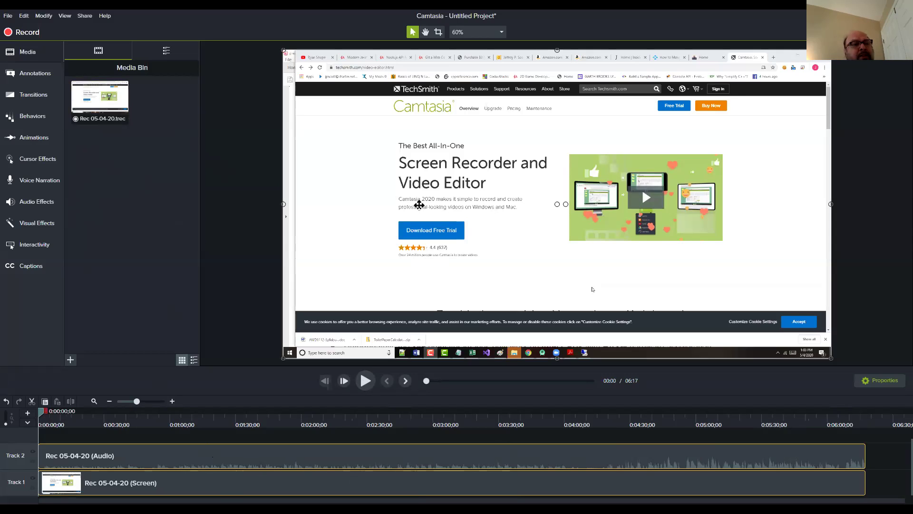
- Save the project as "AWD1112 - Camtasia How To - 05-04-2020.tscproj" in the AWD1112-spring2020 folder
left_click(7, 16)
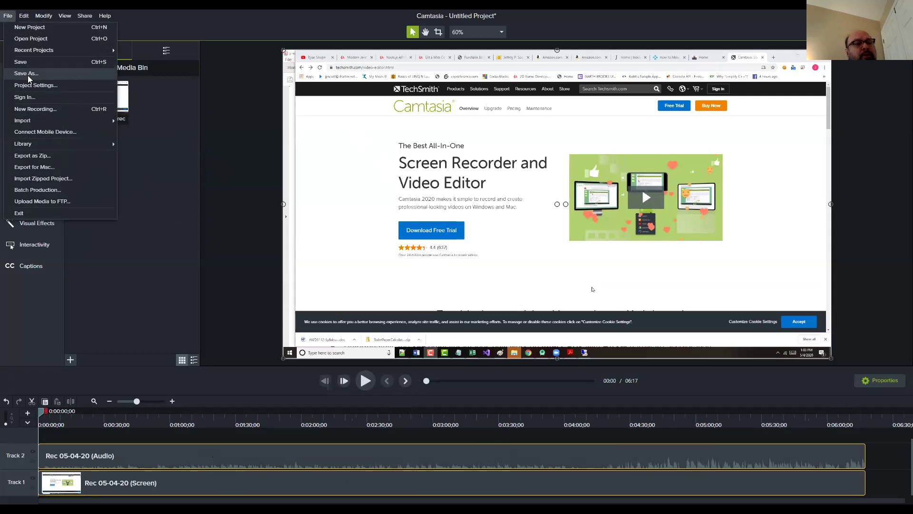
key("Escape")
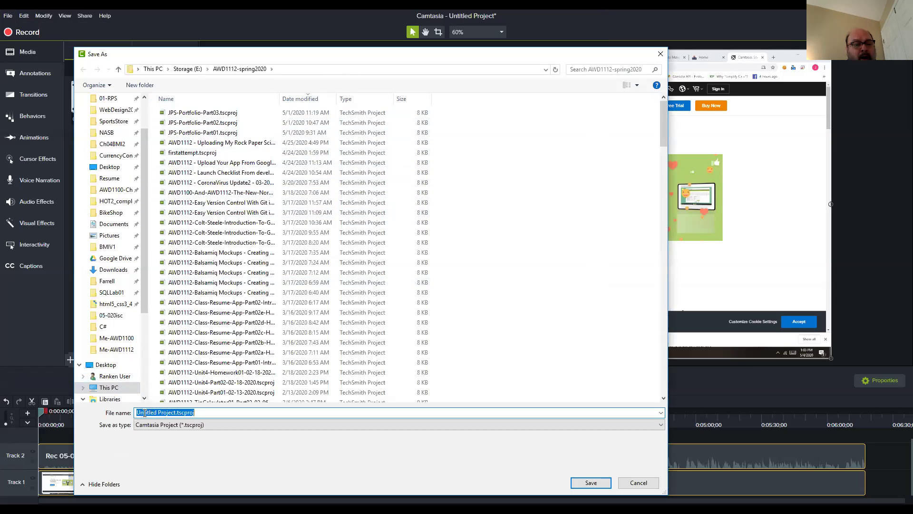
left_click(160, 412)
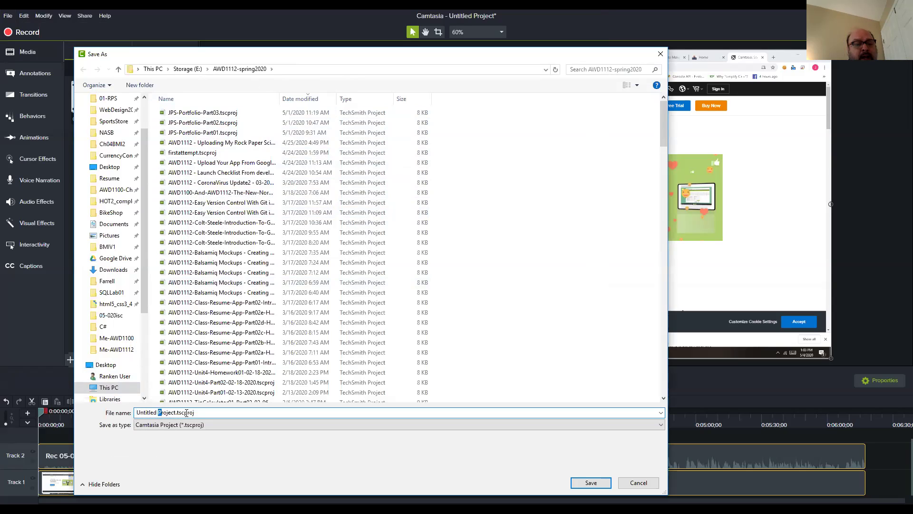
left_click_drag(176, 412, 61, 410)
type("AWD111")
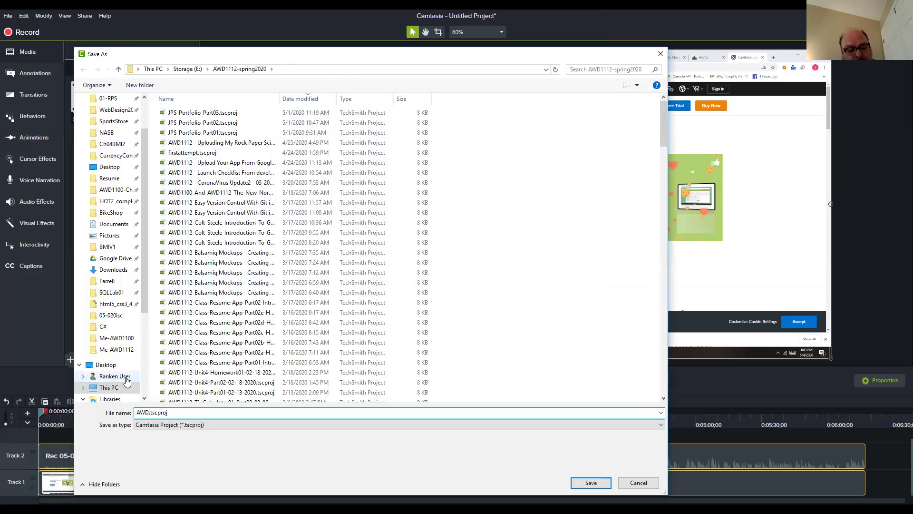
type("2 - Cam")
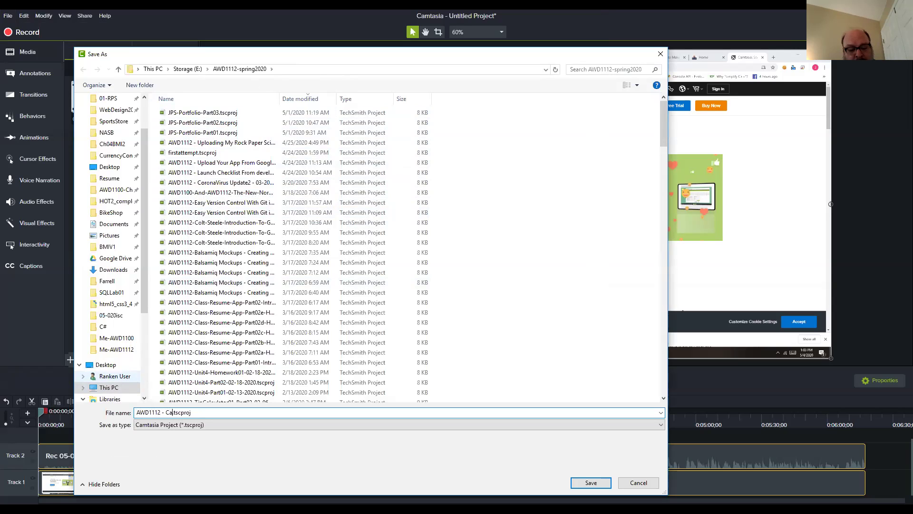
type("tasia Ho")
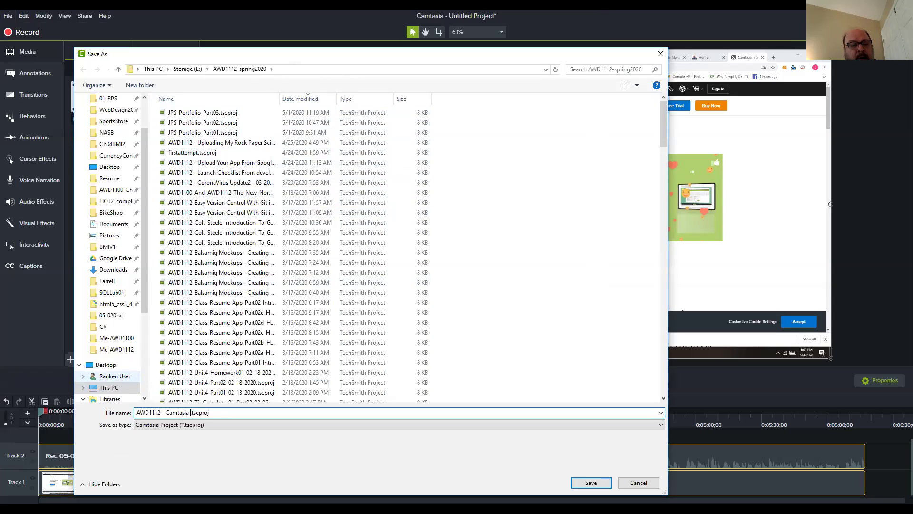
type("w To - ")
type("05-0")
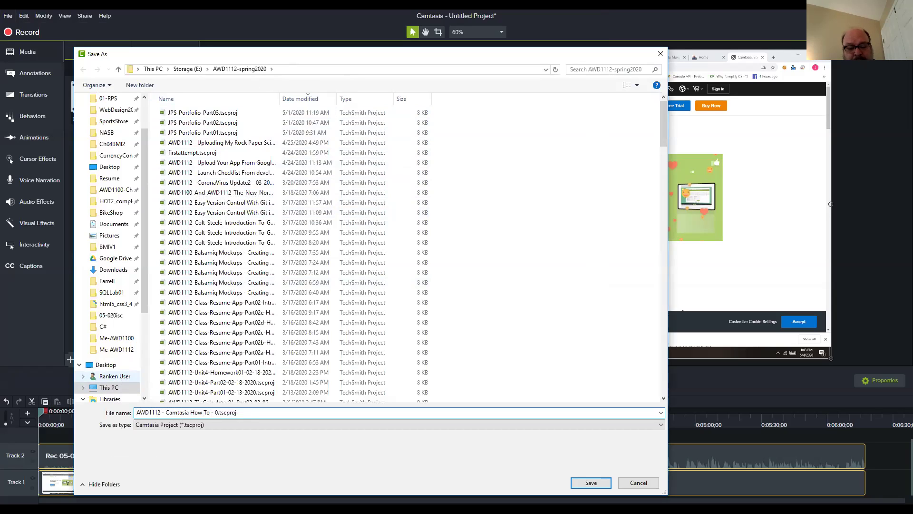
type("40")
key("BackSpace")
type("-2020")
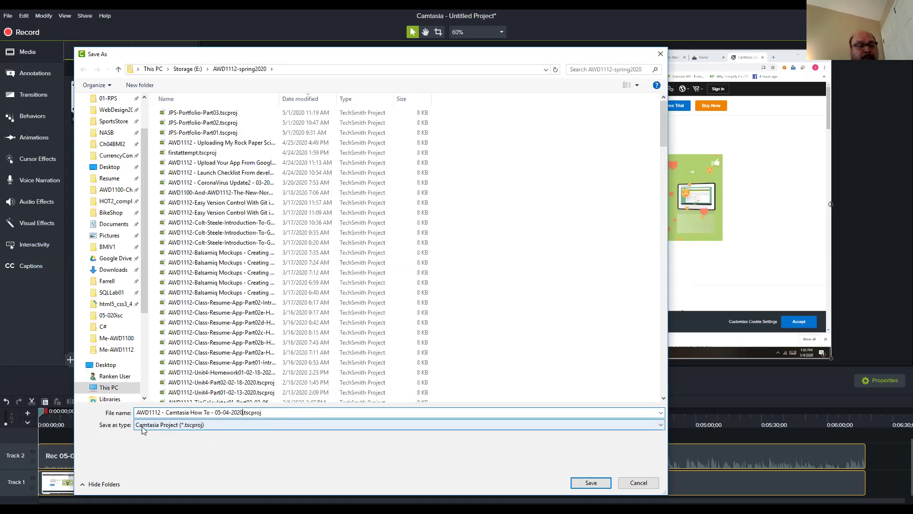
left_click(591, 482)
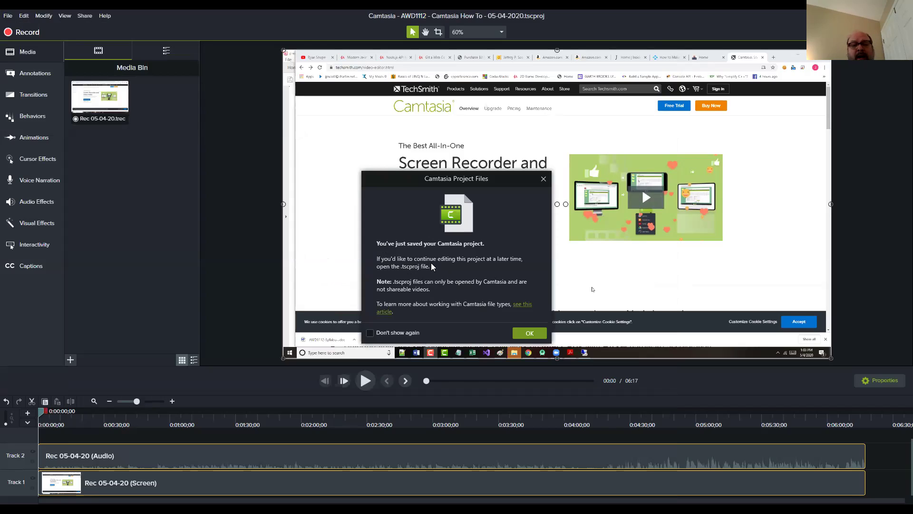
left_click(529, 333)
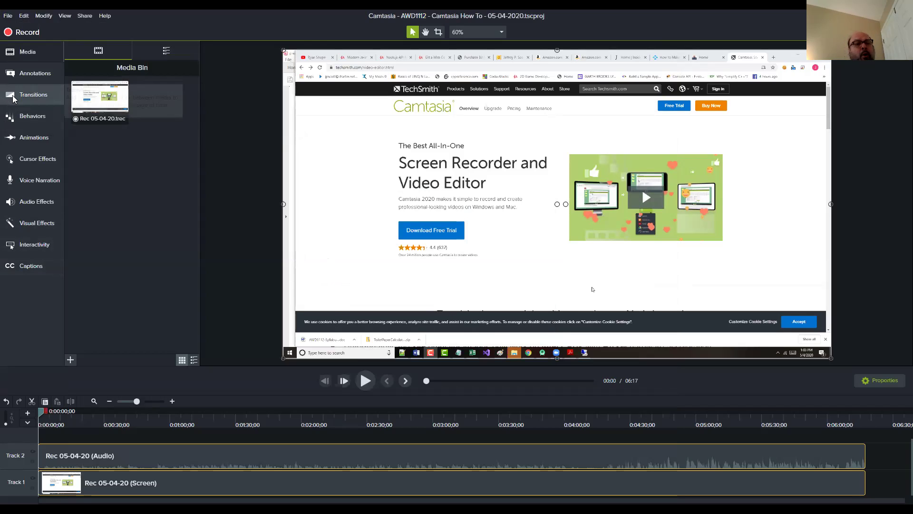
- Start a batch production and add the project "AWD1112 - Camtasia How To - 05-04-2020.tscproj" to it
left_click(8, 16)
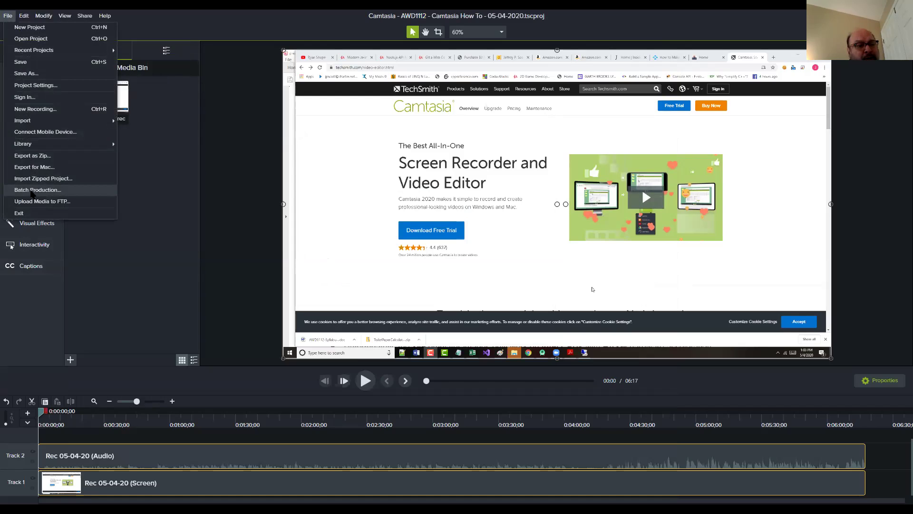
left_click(31, 191)
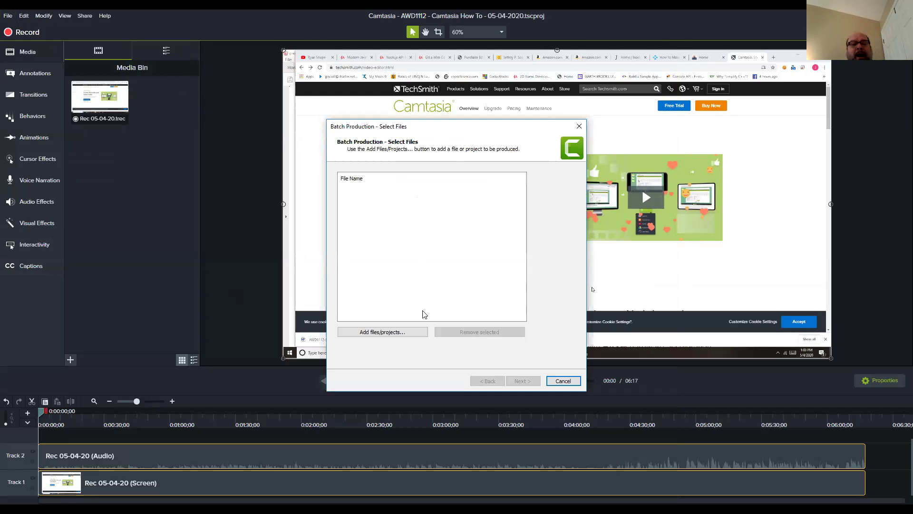
left_click(384, 332)
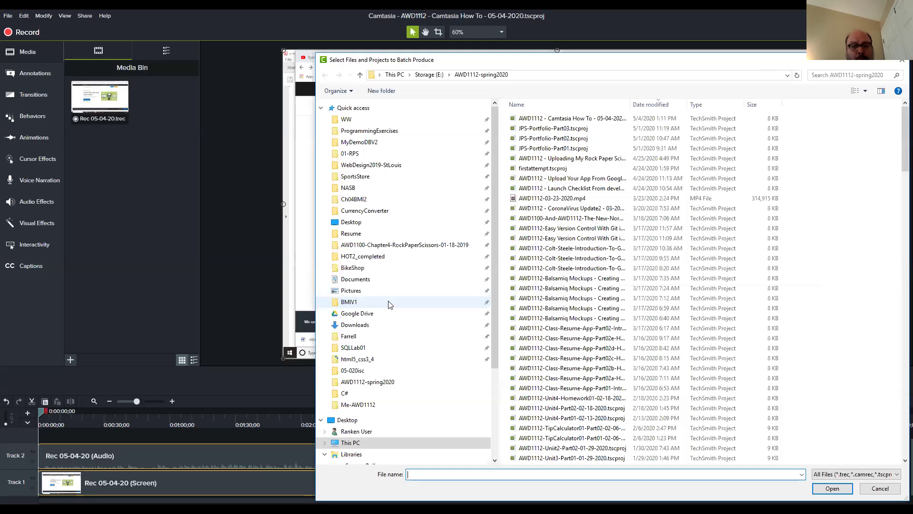
double_click(631, 104)
scroll(520, 257, "down", 3)
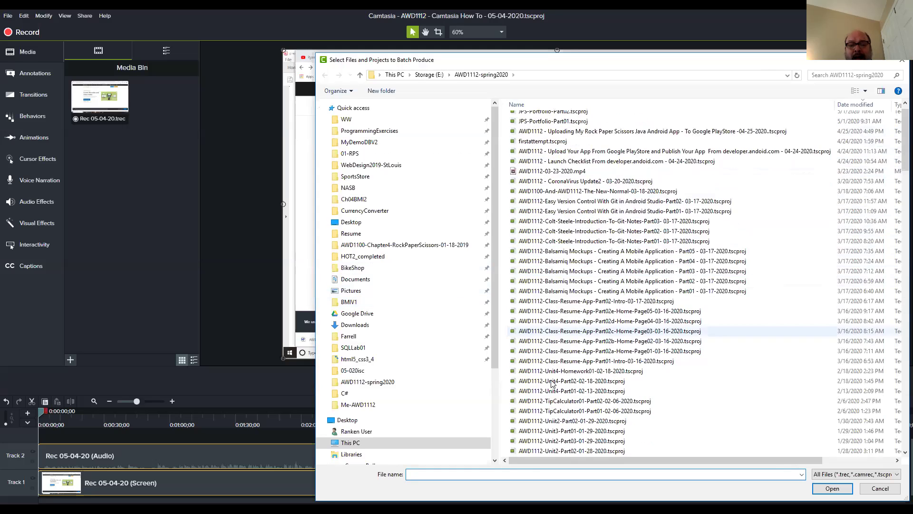
scroll(520, 258, "up", 3)
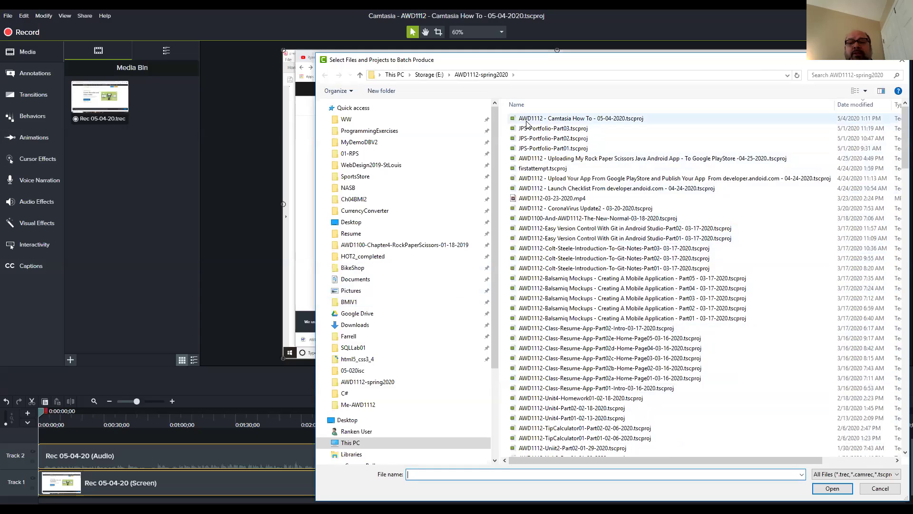
left_click_drag(578, 68, 387, 58)
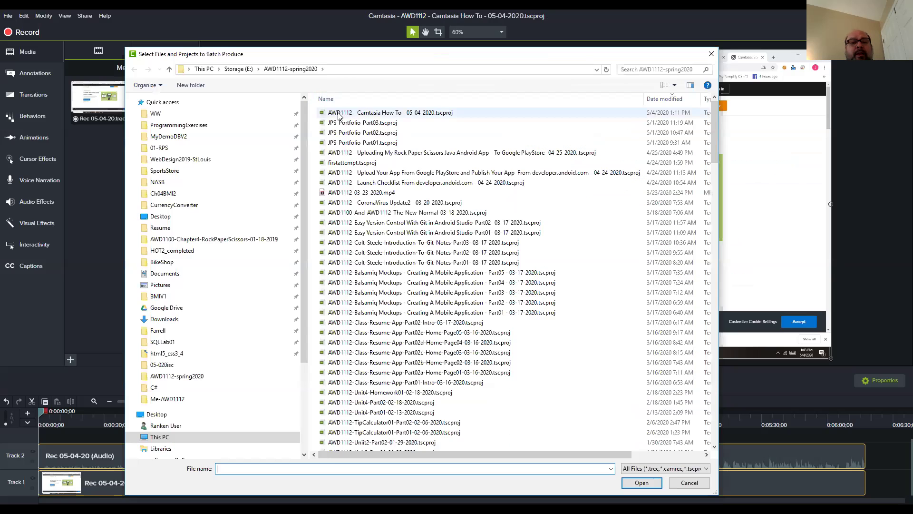
left_click(392, 114)
double_click(393, 113)
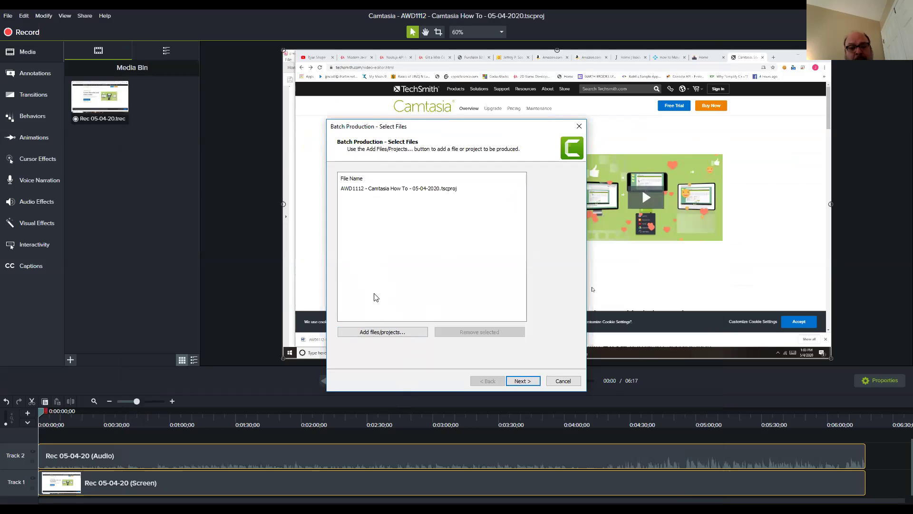
- Use the production preset "MP4 with Smart Player (up to 1080p)" for all files and review its details in the preset manager
left_click(523, 382)
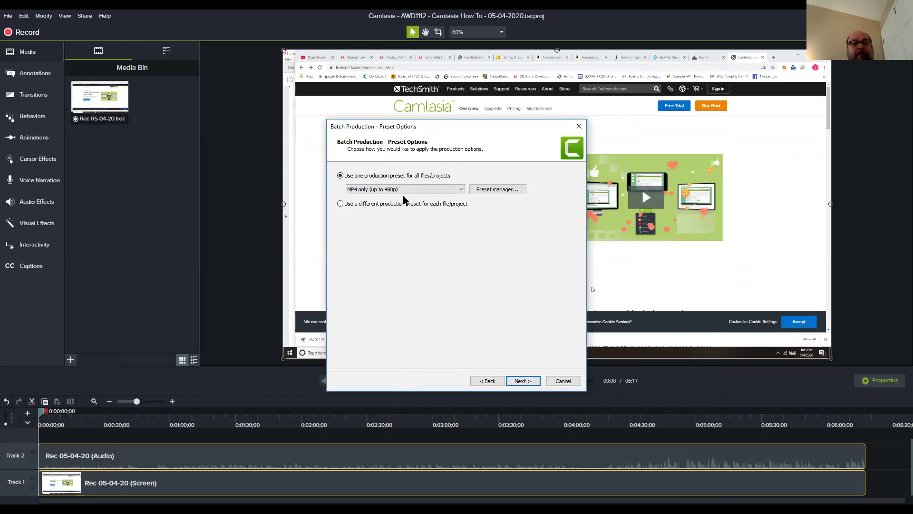
left_click(460, 189)
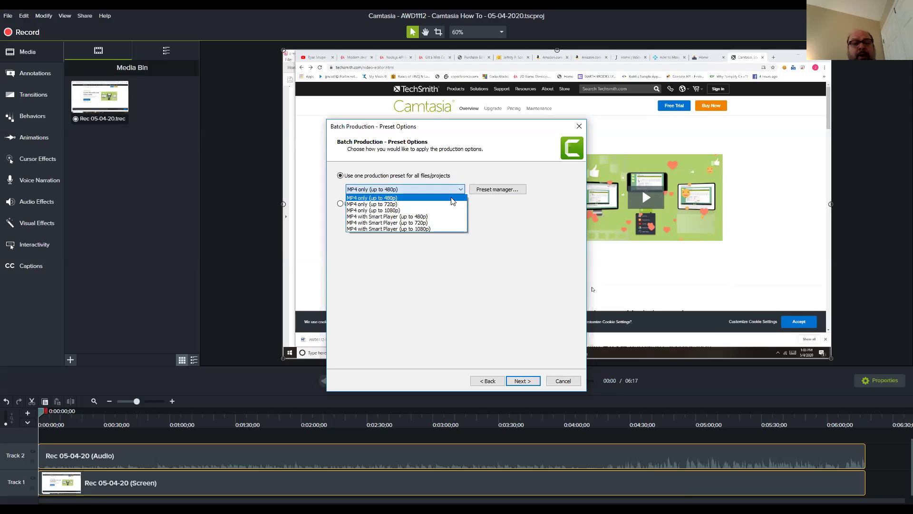
left_click(386, 229)
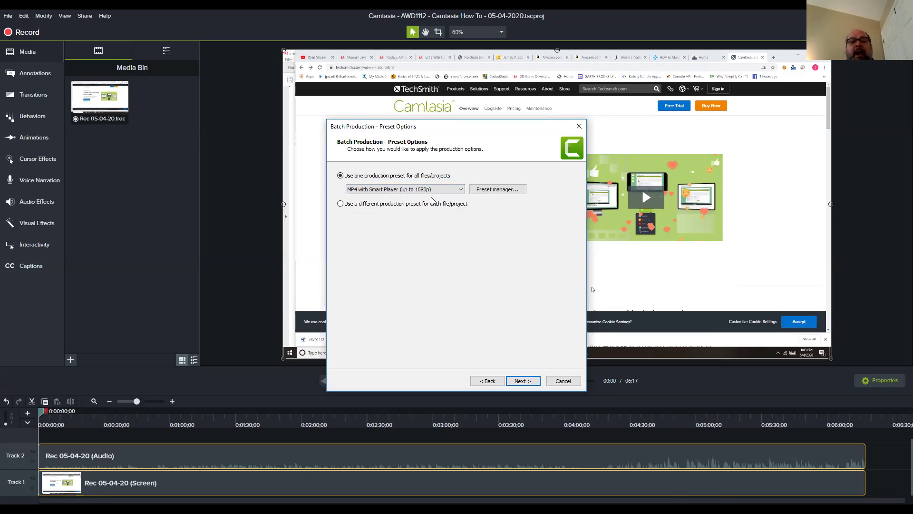
left_click(495, 195)
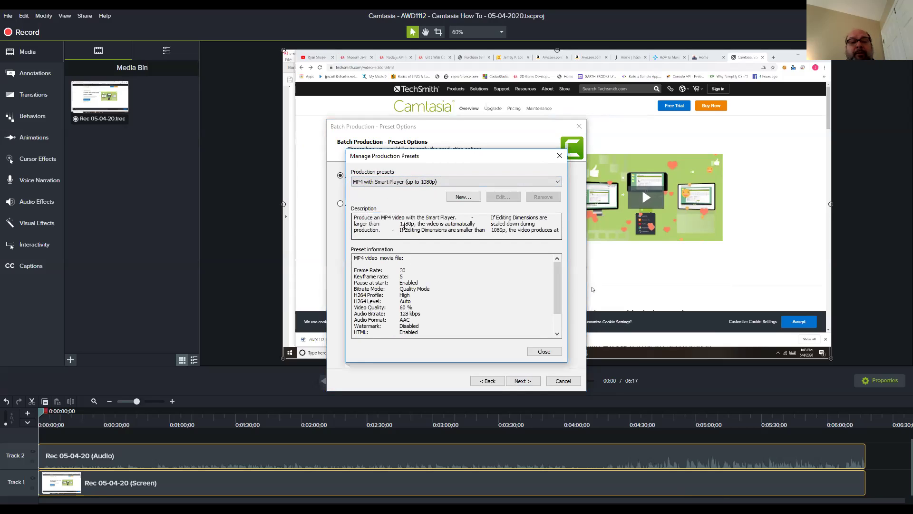
left_click(541, 351)
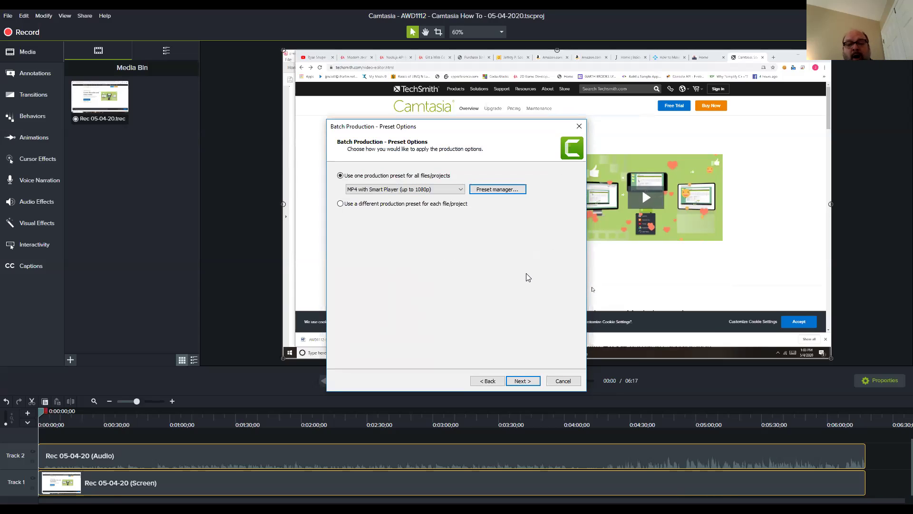
- Render the batch into the e:\awd1112-spring2020 output folder, keeping produced files organized into sub-folders
left_click(526, 381)
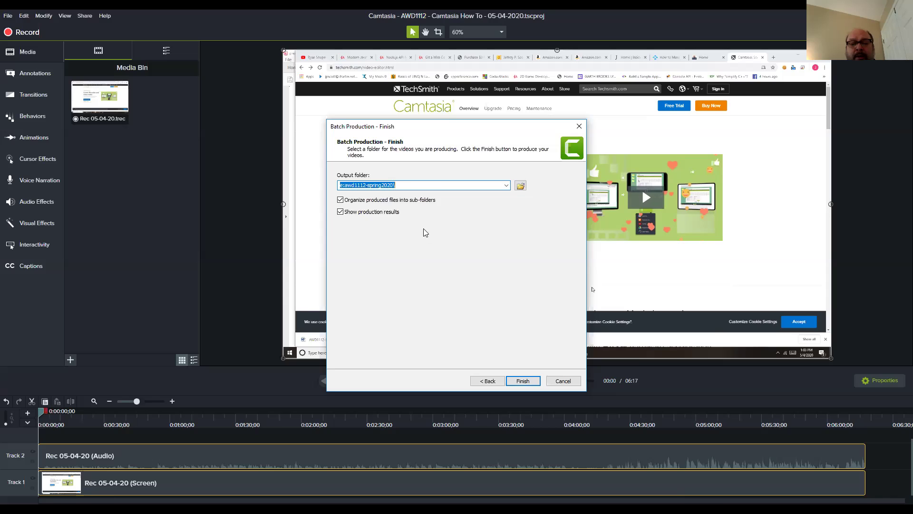
left_click(525, 386)
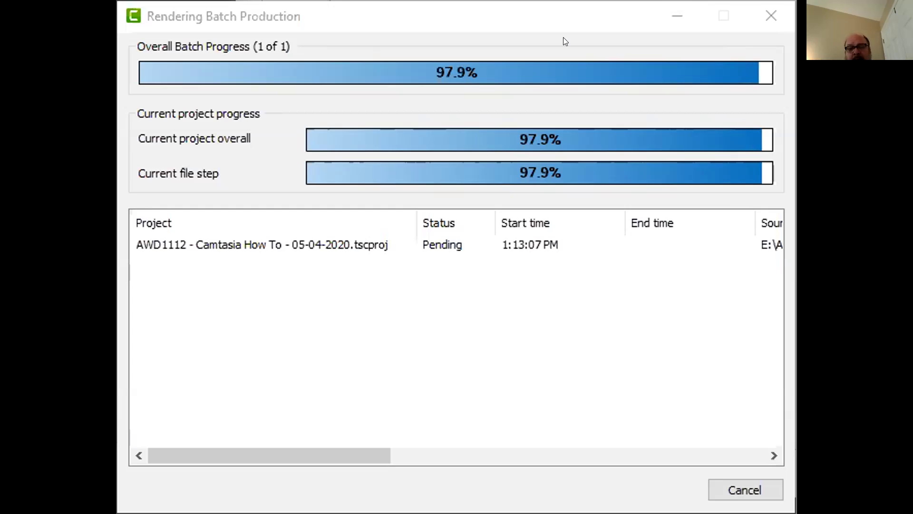
left_click(469, 156)
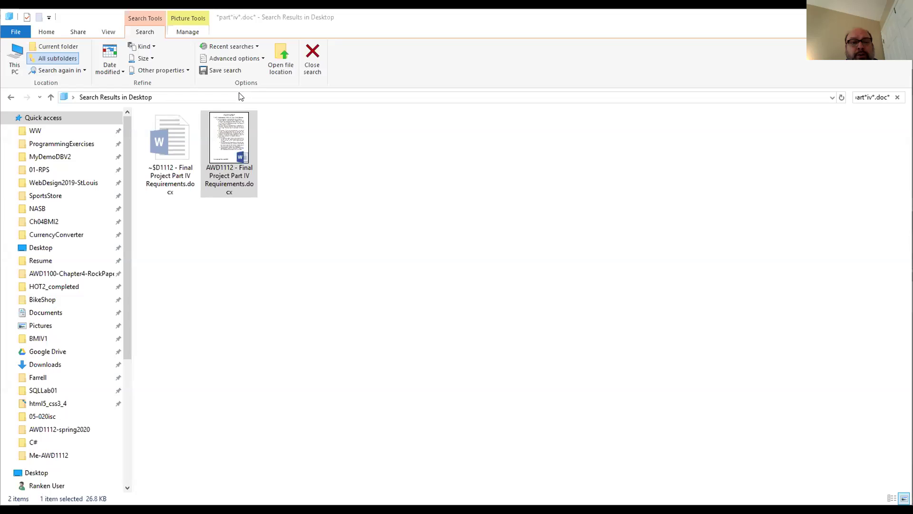
- Go to the folder e:\awd1112-spring2020 in File Explorer
left_click(241, 96)
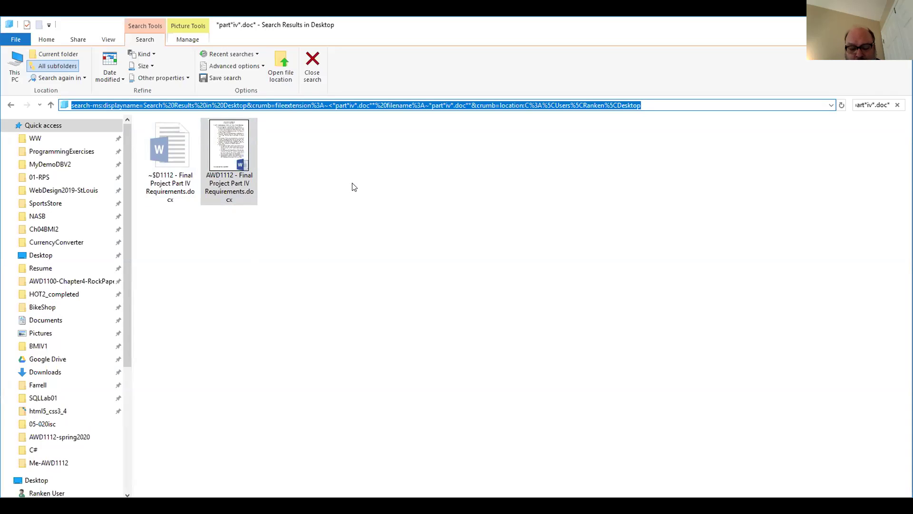
type("e:\\")
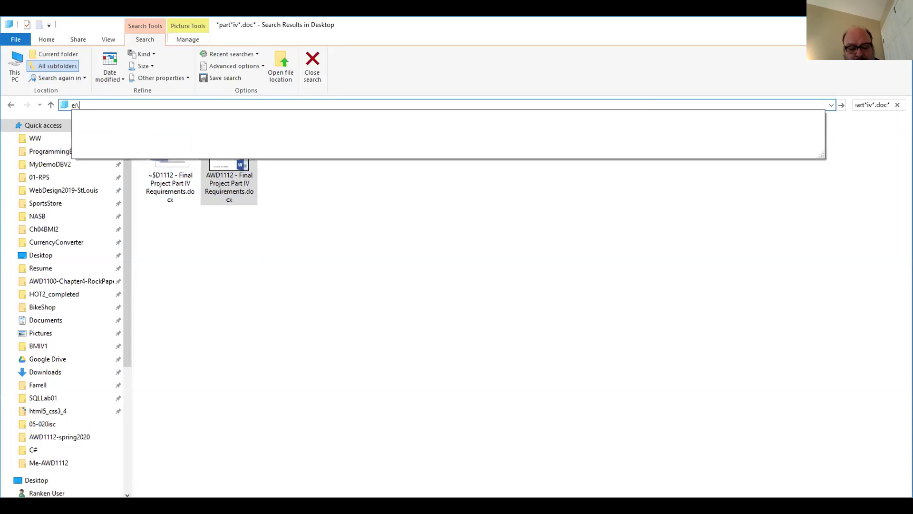
type("awd1")
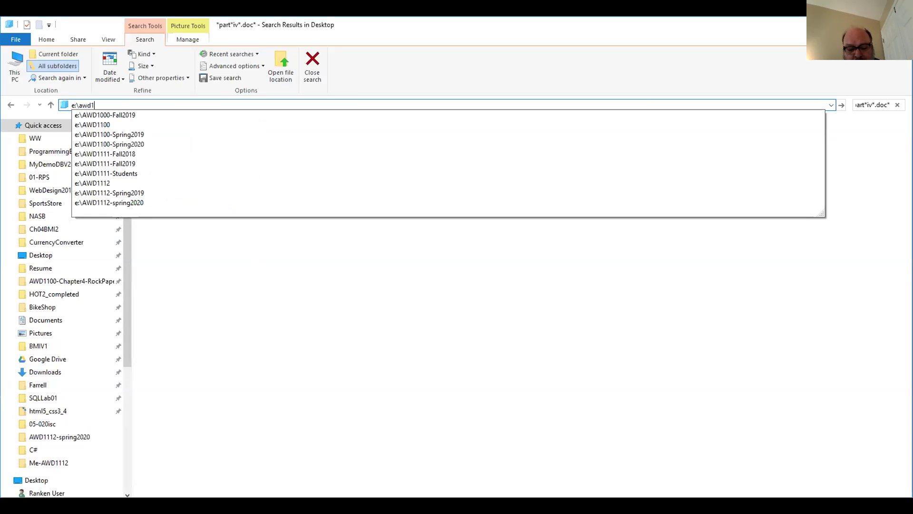
type("112-spring2020")
key("Return")
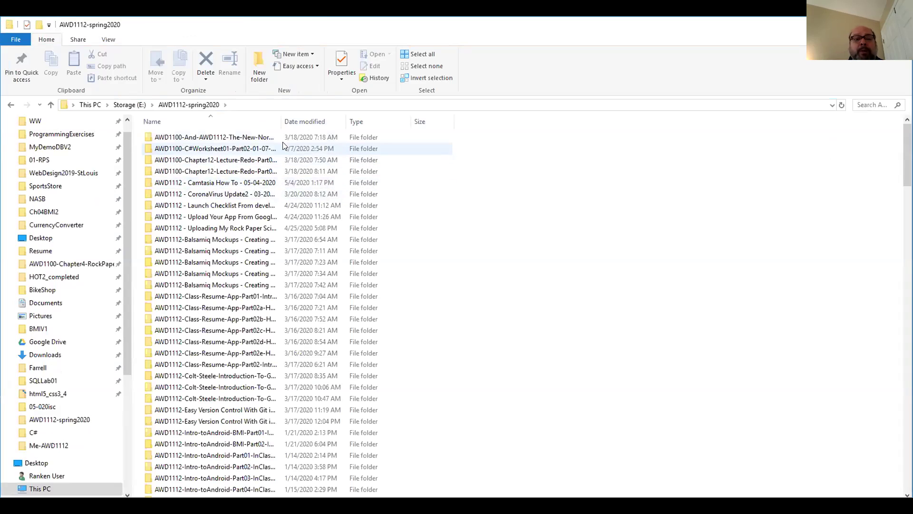
- Sort the folder's contents by date modified and select the "AWD1112 - Camtasia How To - 05-04-2020" sub-folder
left_click_drag(294, 121, 315, 121)
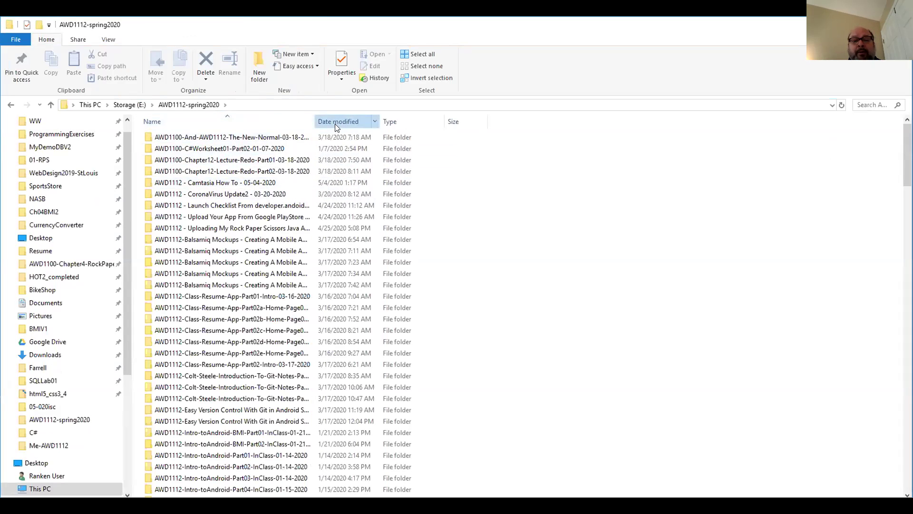
left_click(334, 122)
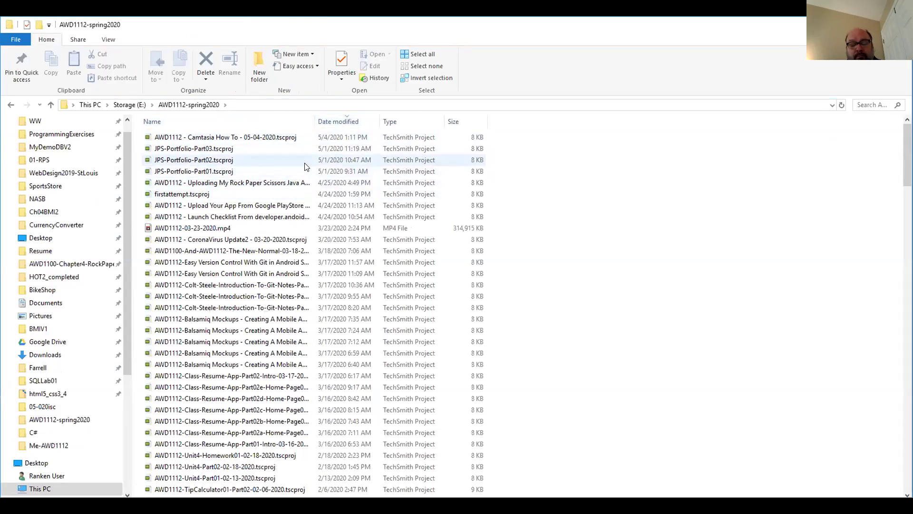
scroll(218, 220, "down", 2)
scroll(219, 210, "up", 2)
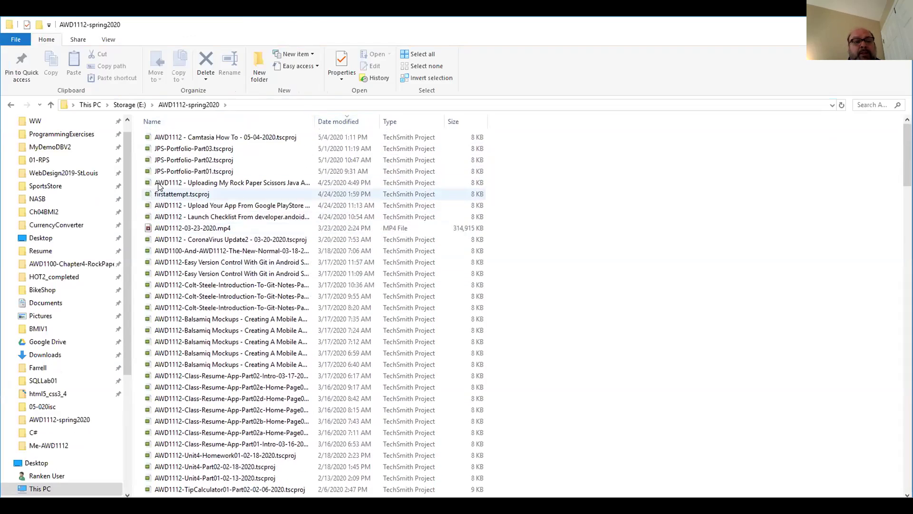
scroll(221, 176, "down", 15)
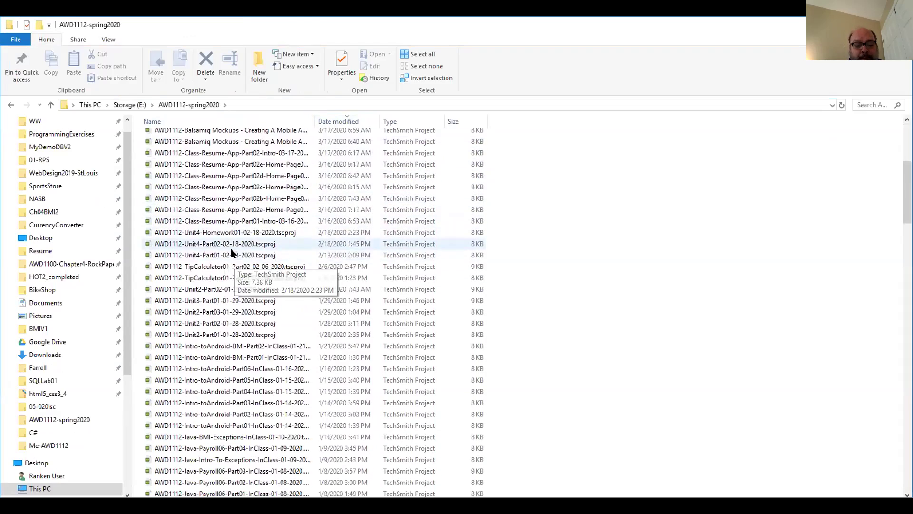
scroll(228, 255, "down", 13)
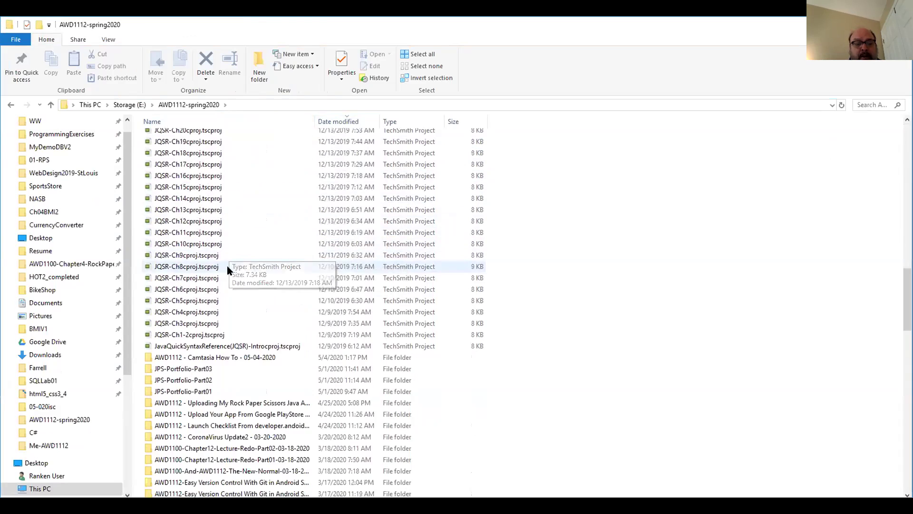
left_click(191, 186)
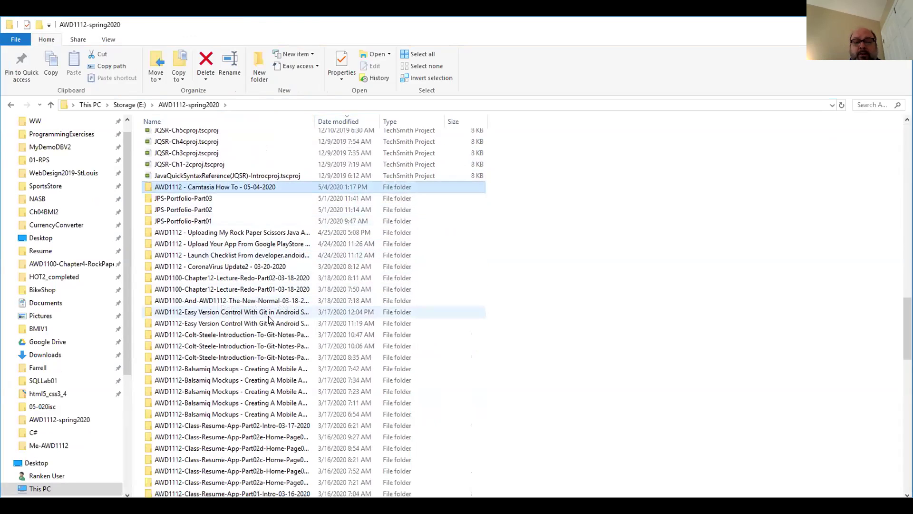
- Open the "AWD1112 - Camtasia How To - 05-04-2020" folder, widen the Name column to fit the file names, and play the produced MP4
double_click(244, 186)
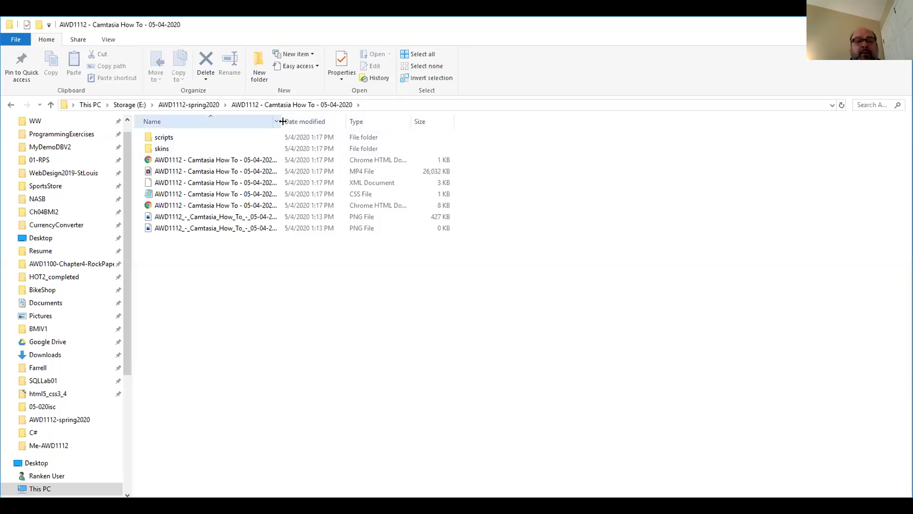
double_click(281, 121)
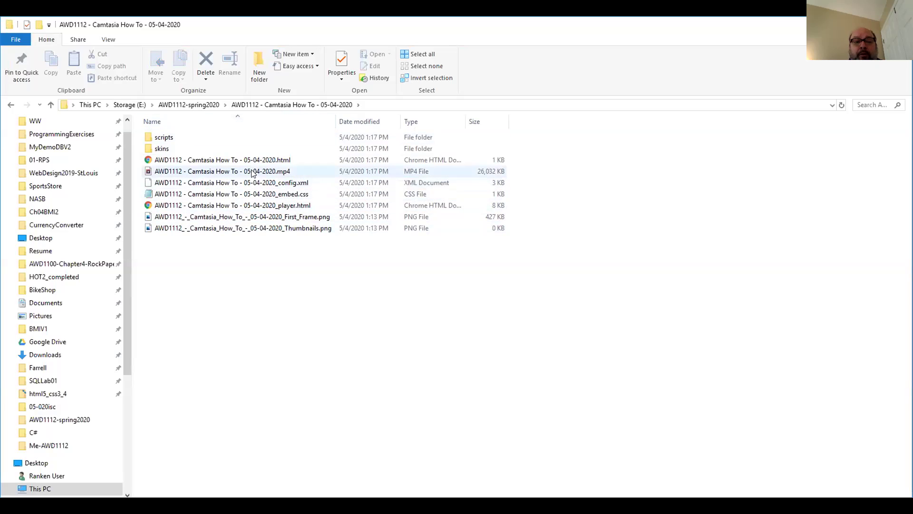
mouse_move(255, 172)
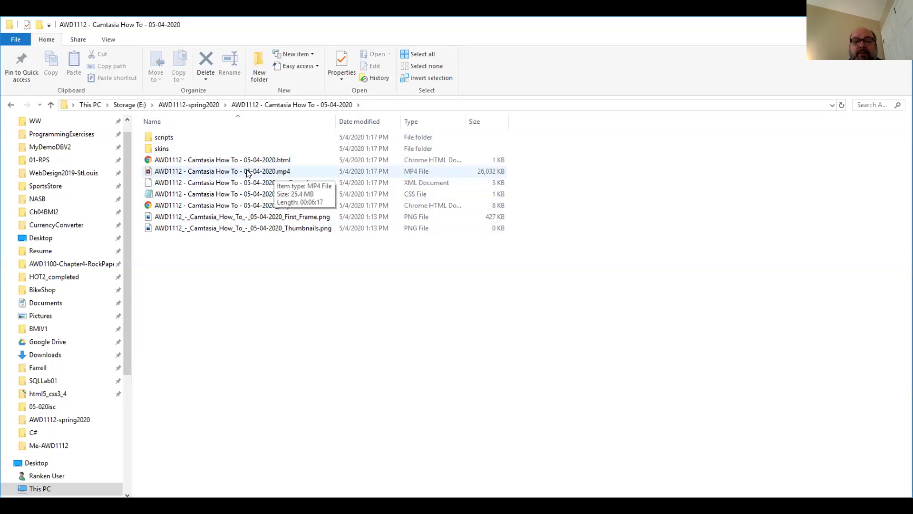
left_click(246, 169)
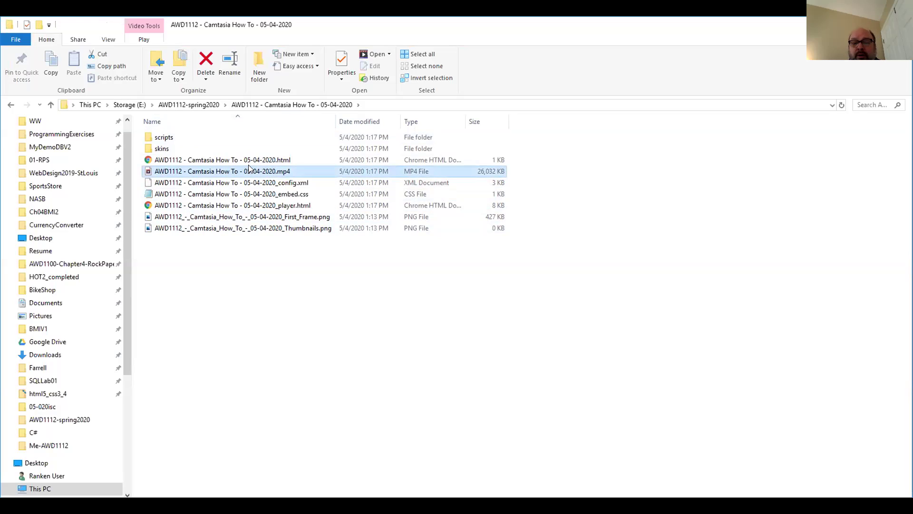
mouse_move(248, 171)
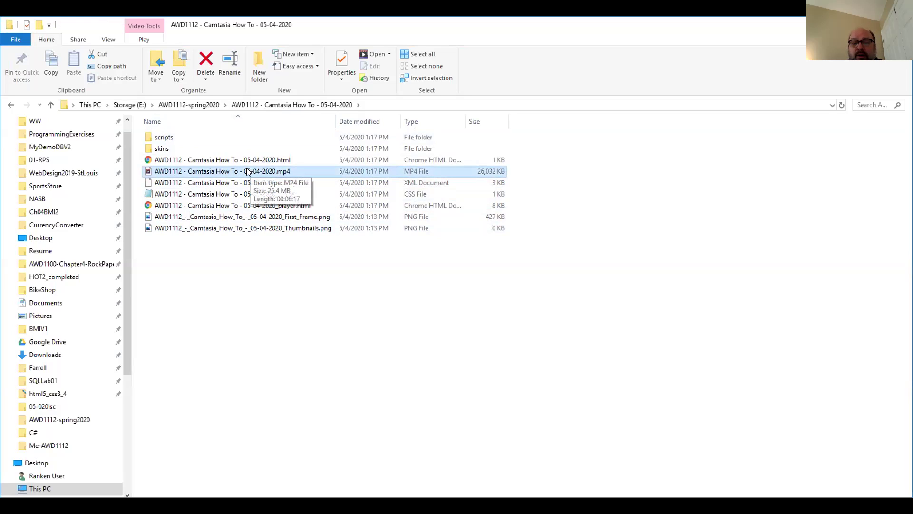
double_click(199, 172)
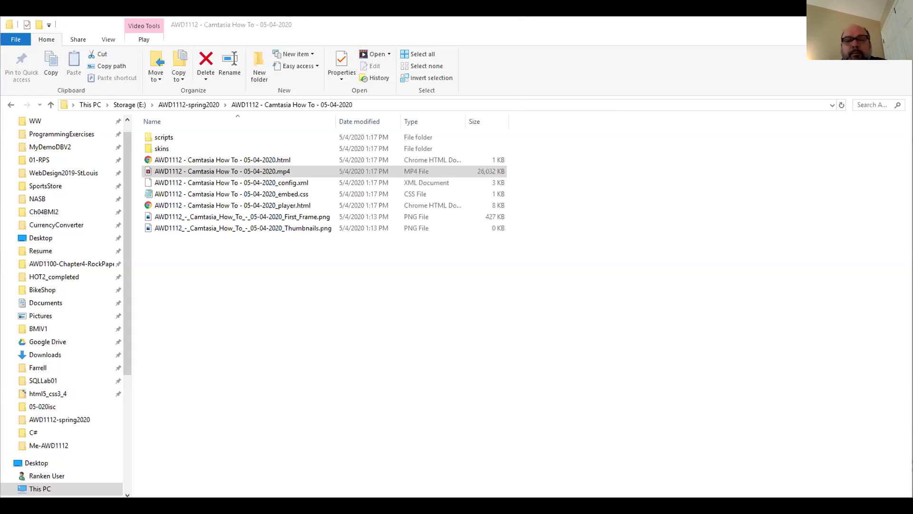
- Switch to Chrome, go to youtube.com and start a new video upload
key("alt+Tab")
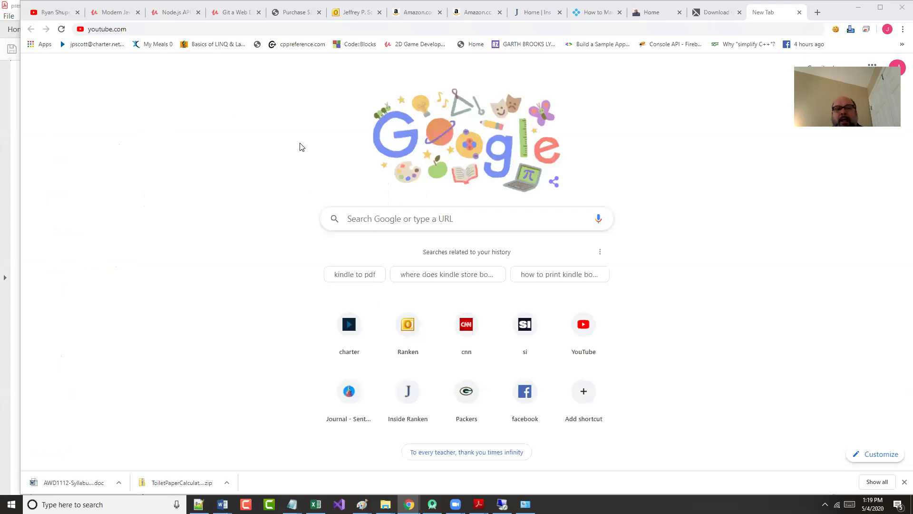
left_click(162, 29)
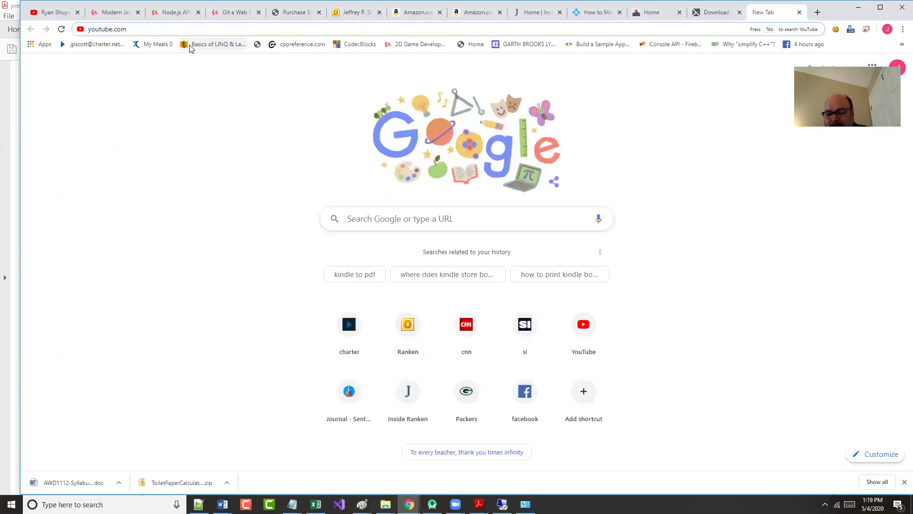
key("Return")
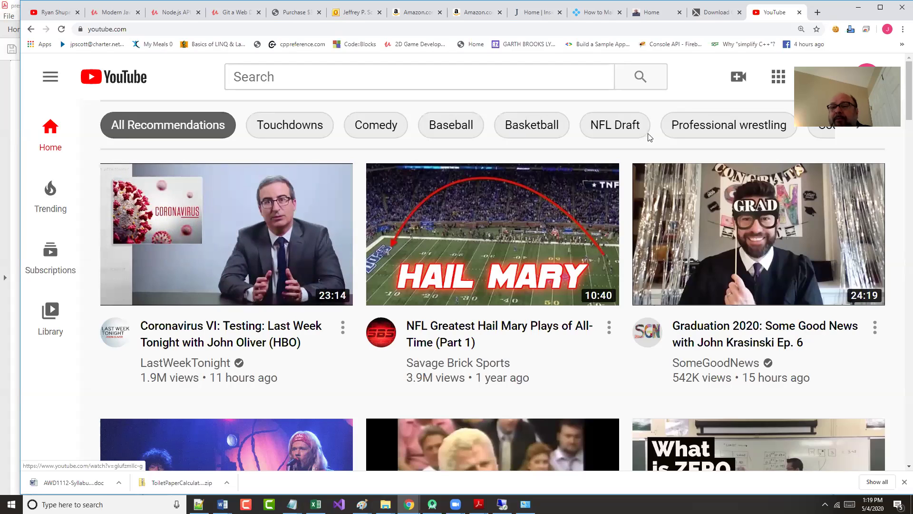
left_click(738, 76)
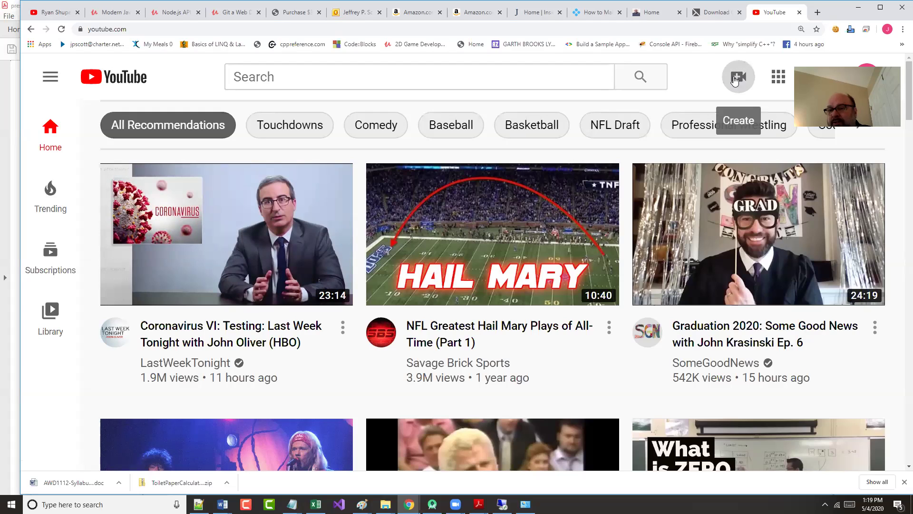
left_click(765, 122)
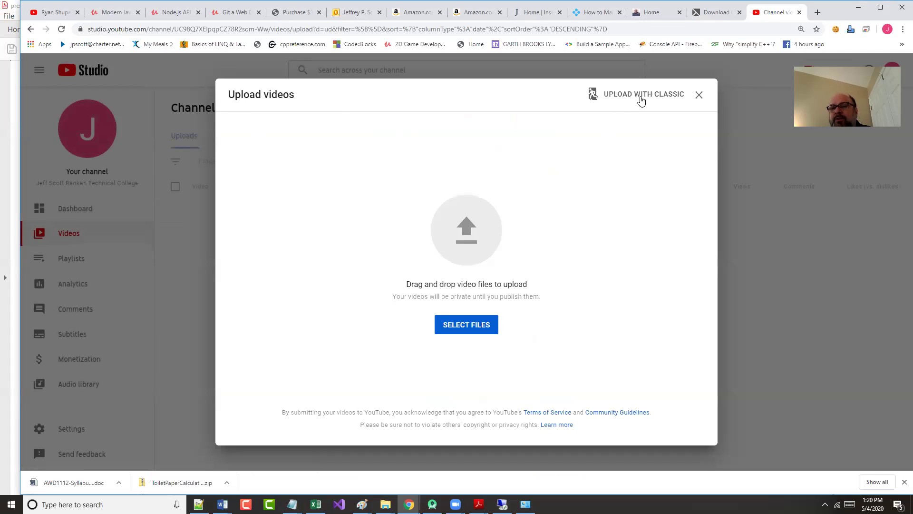
- Switch to the classic legacy uploader, submitting "The new uploader is harder to use" as the reason
left_click(641, 95)
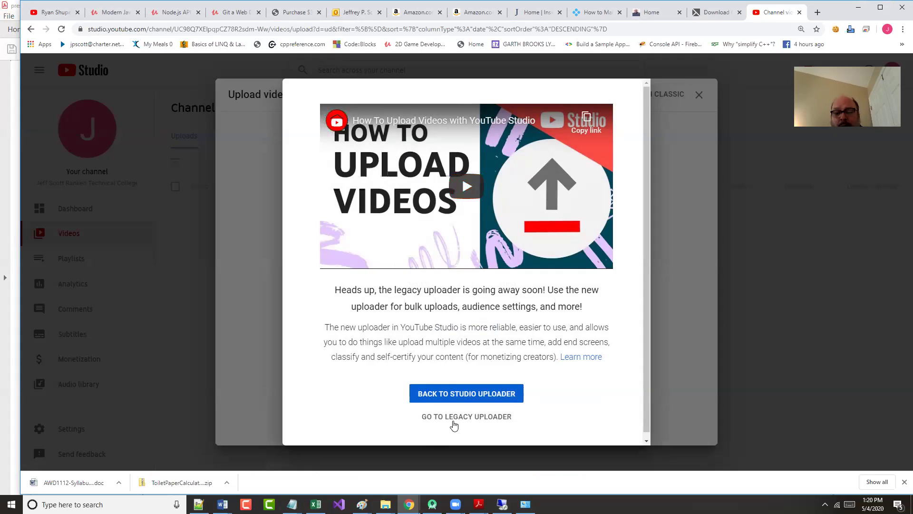
left_click(472, 416)
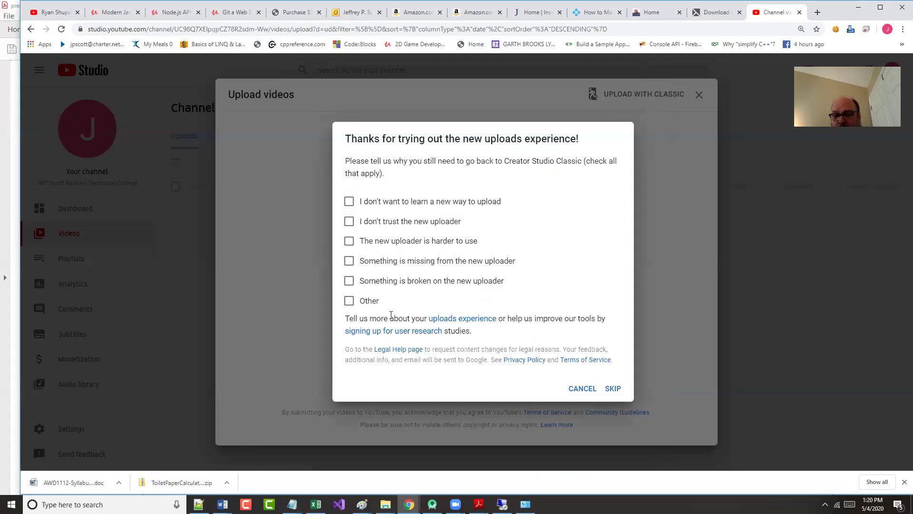
left_click(349, 241)
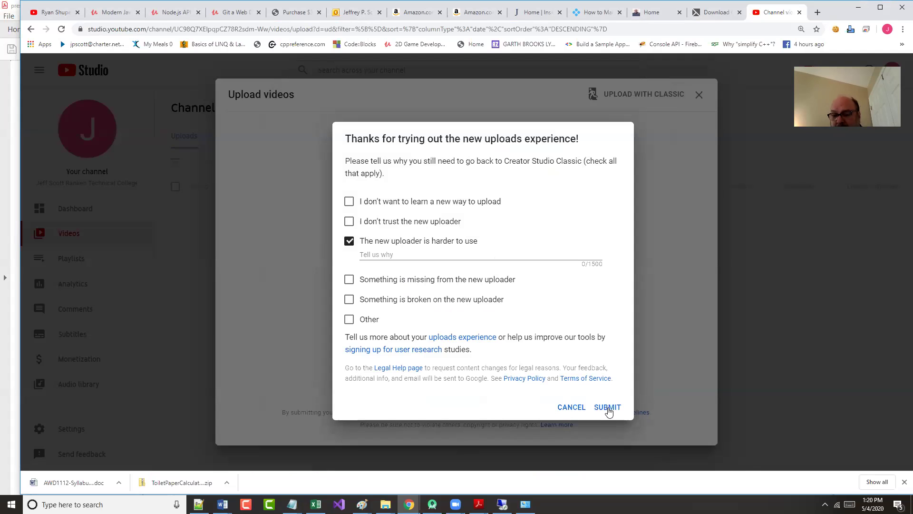
left_click(608, 410)
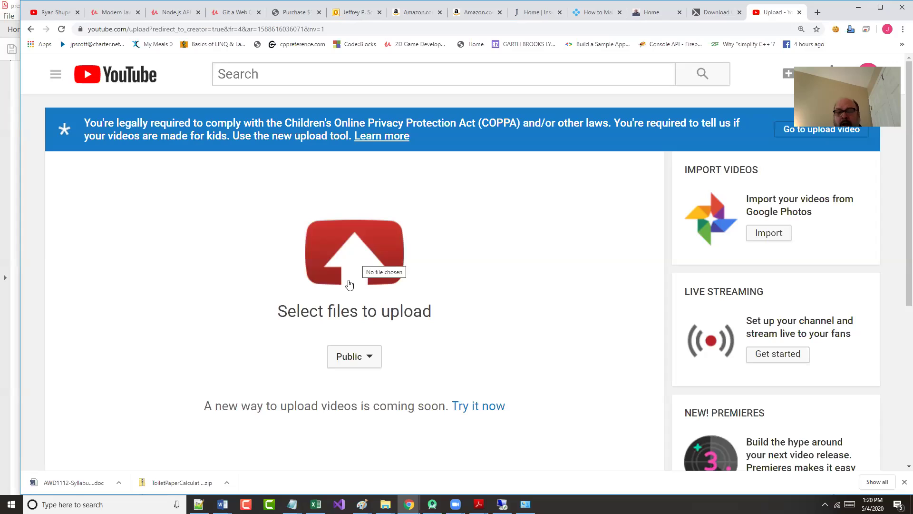
- Start choosing a file to upload and go to the folder e:\awd1112-spring2020
left_click(351, 265)
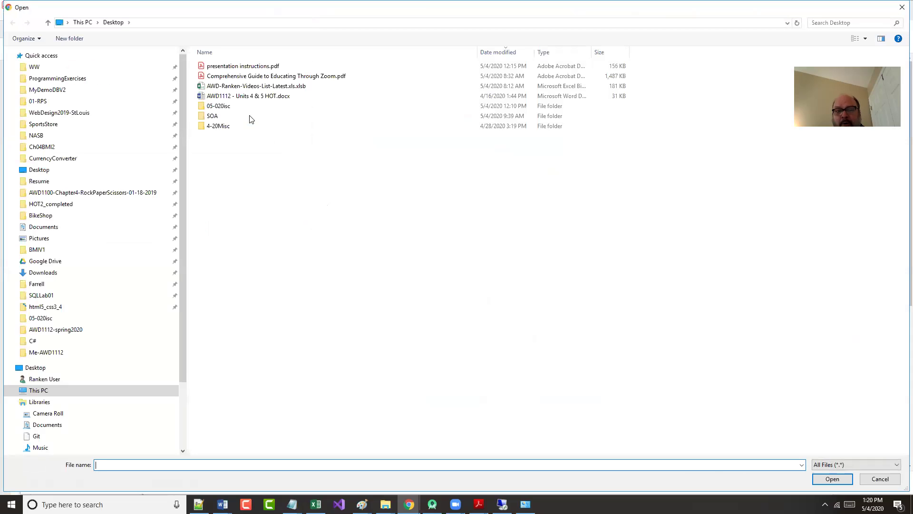
left_click(178, 25)
type("e:\\aw")
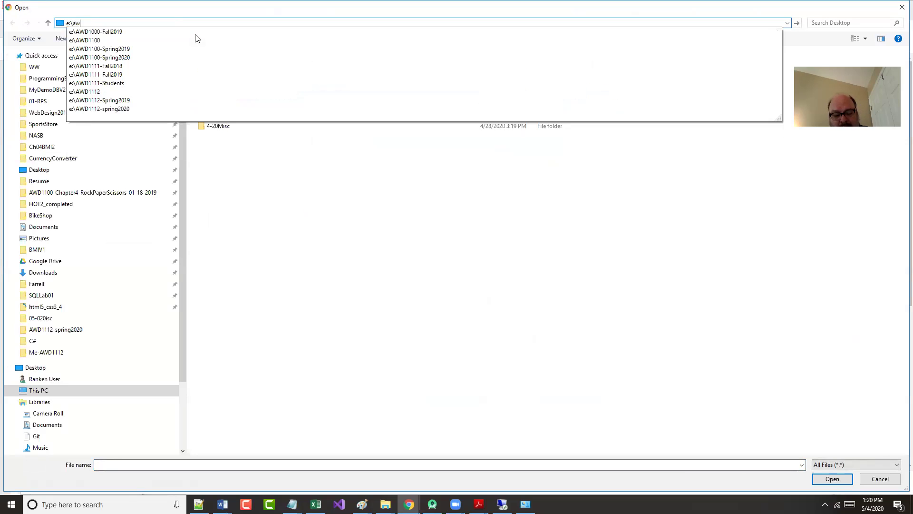
type("d1112")
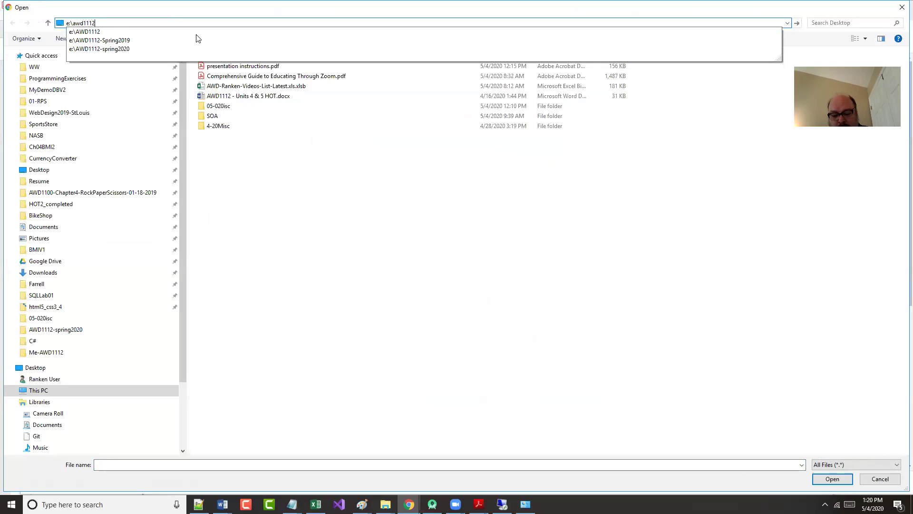
type("-spring2020")
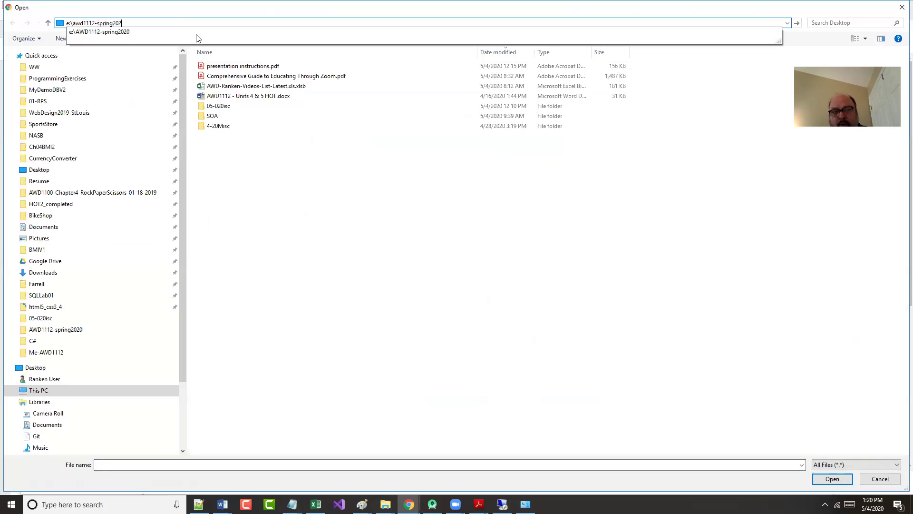
key("Return")
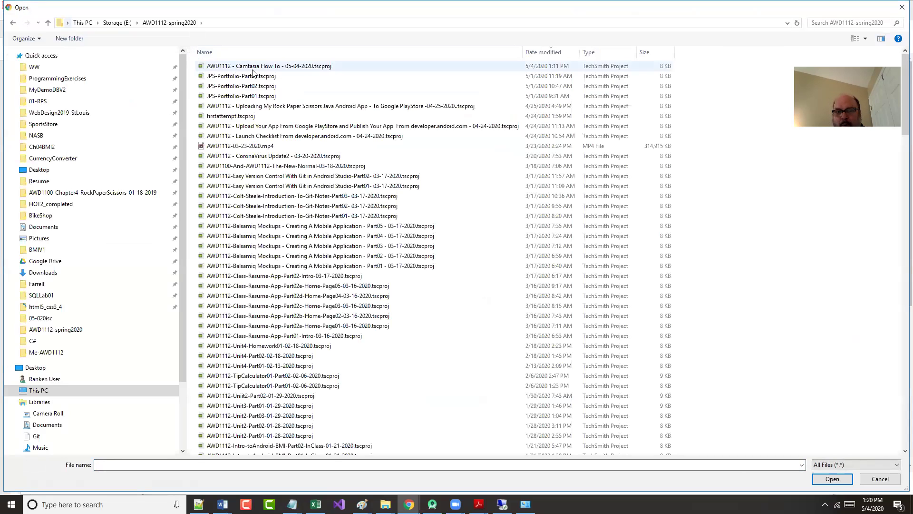
- Upload the MP4 file from the "AWD1112 - Camtasia How To - 05-04-2020" sub-folder, fitting the Name column to the file names
scroll(204, 285, "down", 9)
scroll(202, 388, "down", 14)
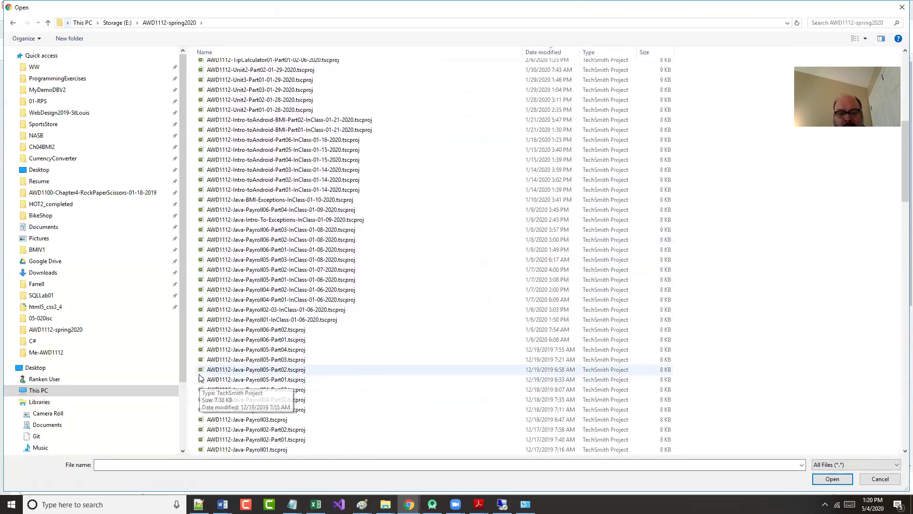
scroll(208, 358, "down", 5)
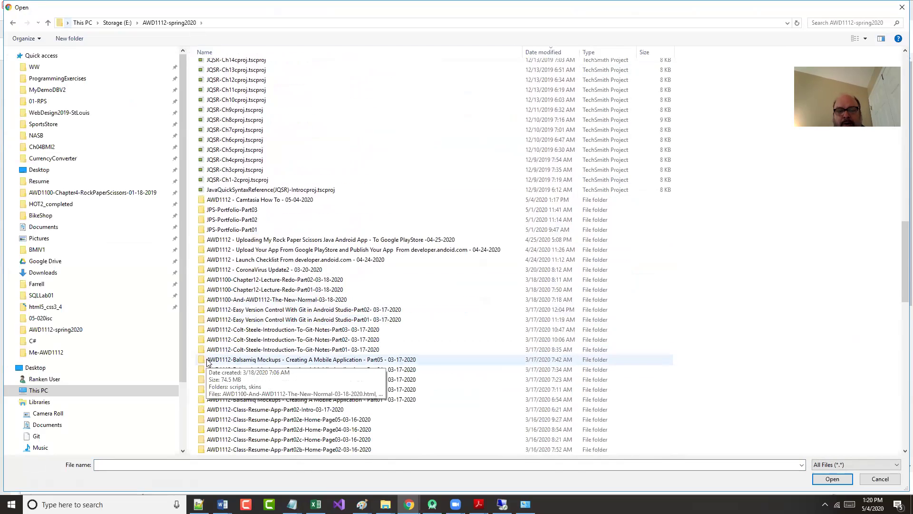
double_click(232, 200)
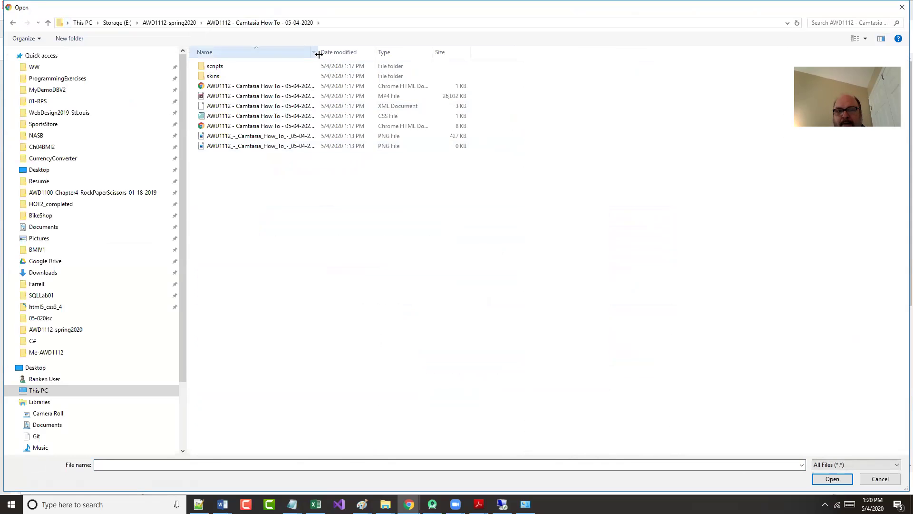
double_click(317, 56)
double_click(304, 97)
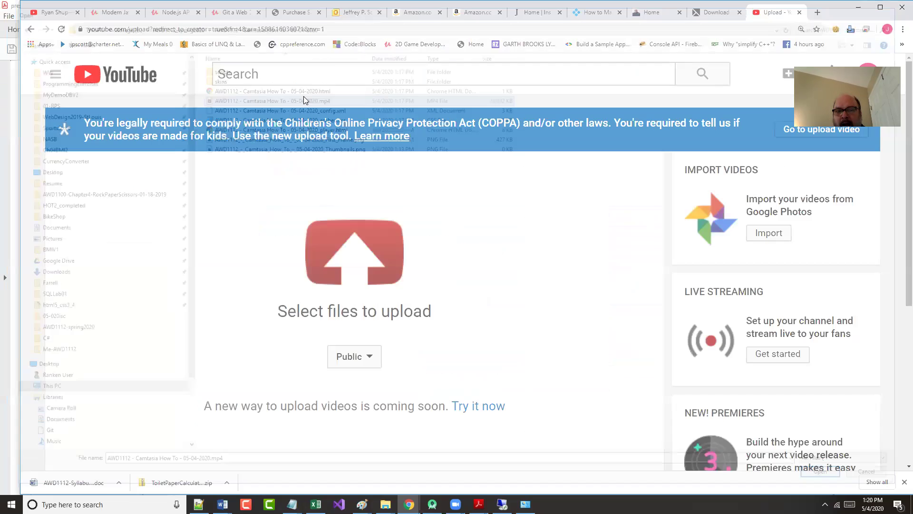
scroll(281, 369, "down", 1)
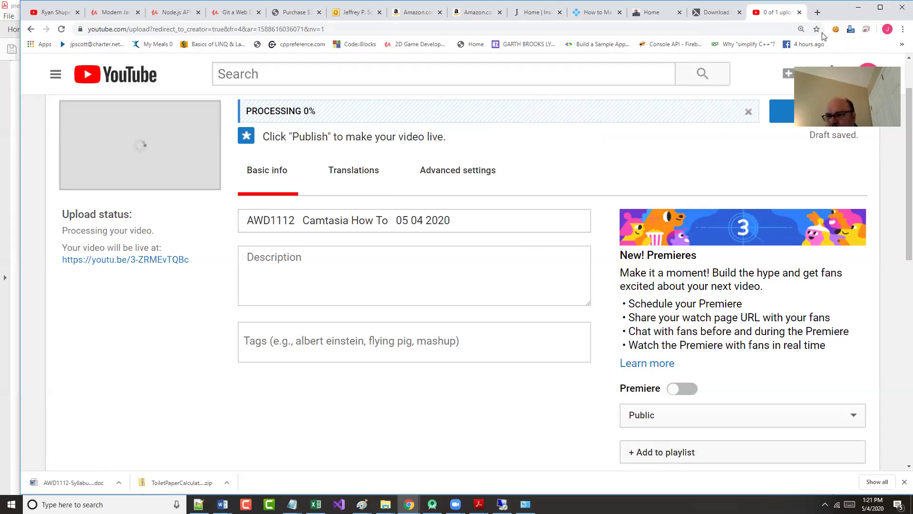
- Open YouTube in a new browser tab and search for "how do i make my own youtube vide"
left_click(817, 12)
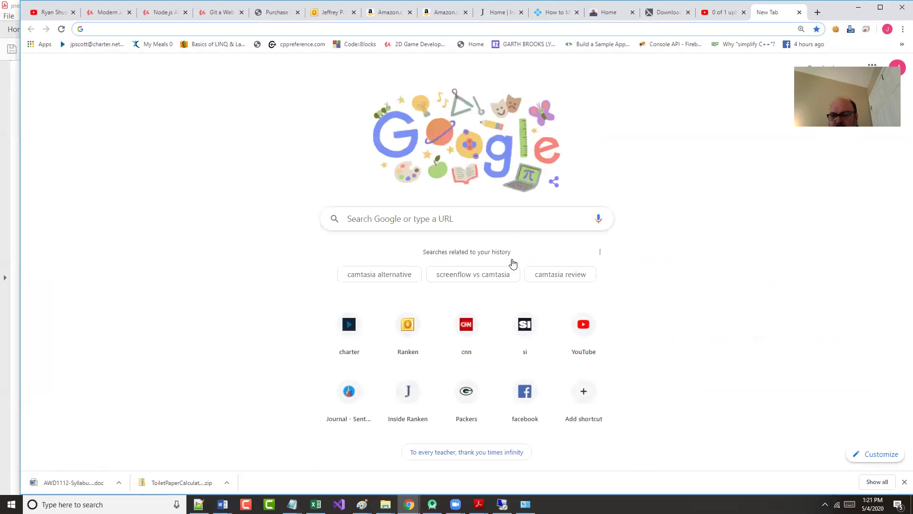
left_click(583, 328)
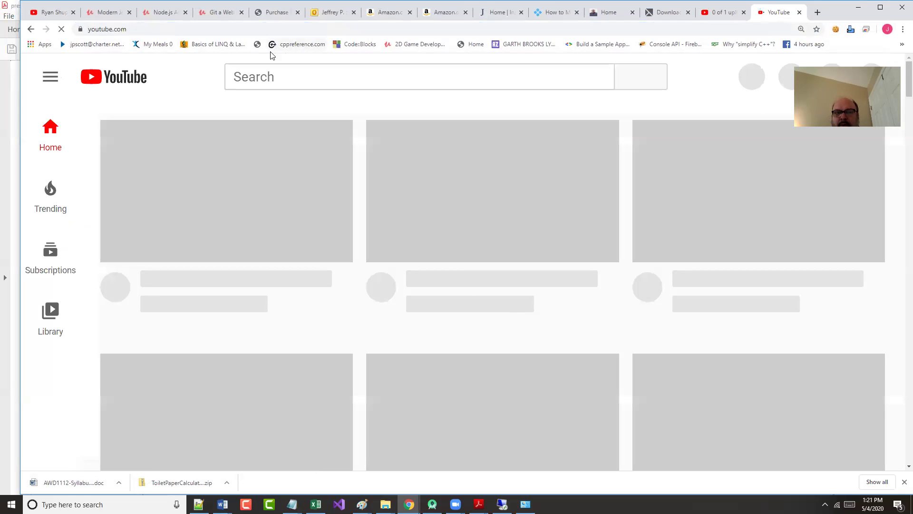
left_click(297, 83)
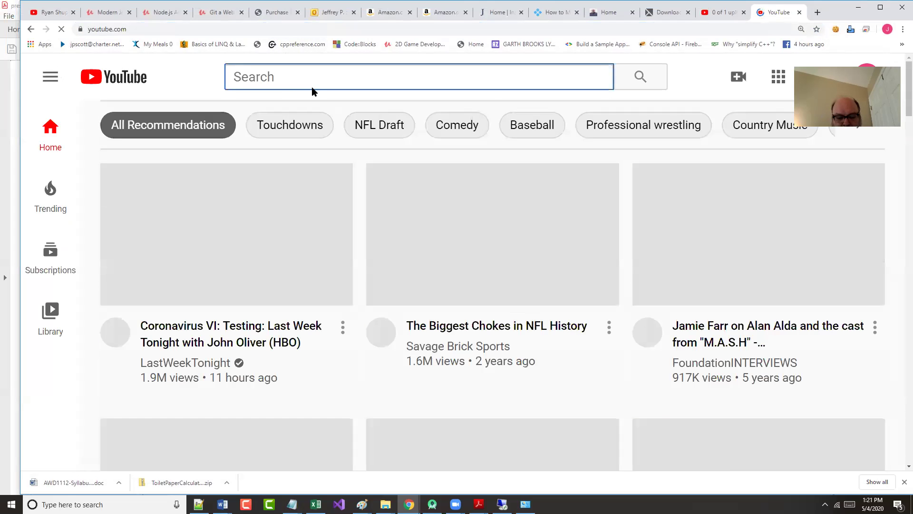
type("how do i ")
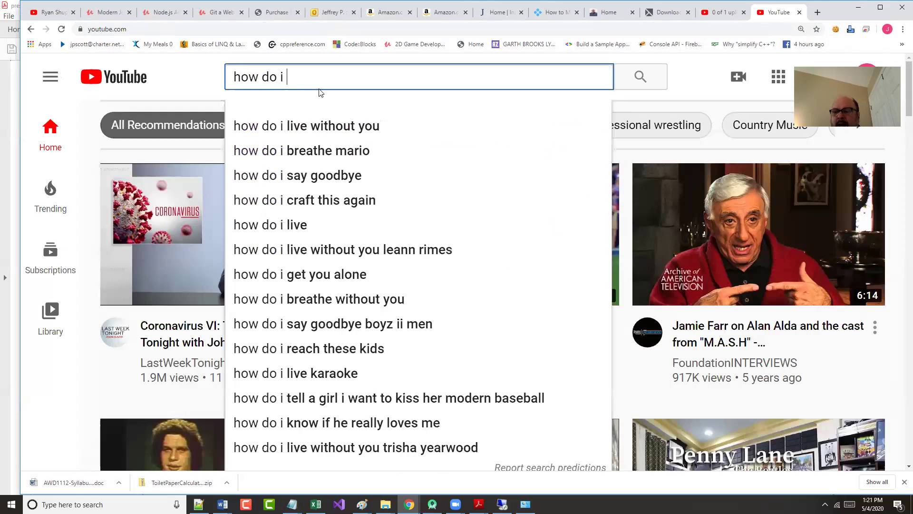
type("make my o")
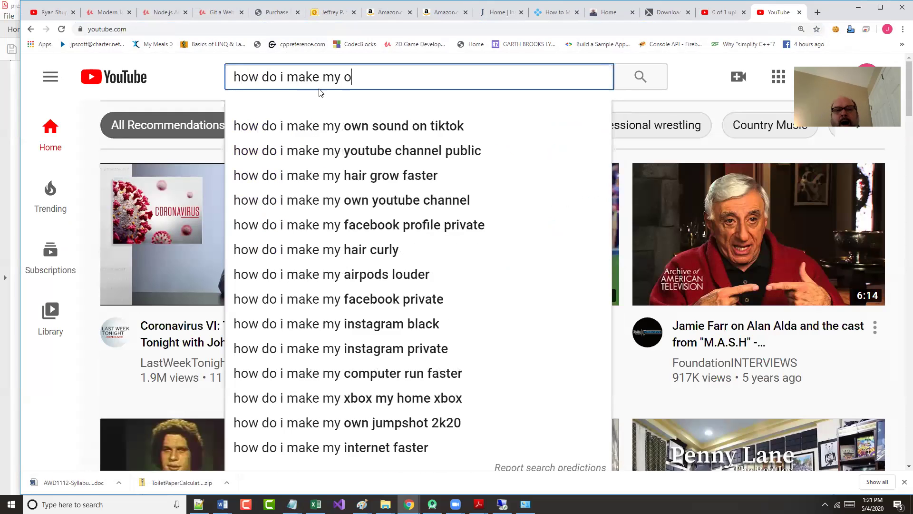
type("wn youtube vide")
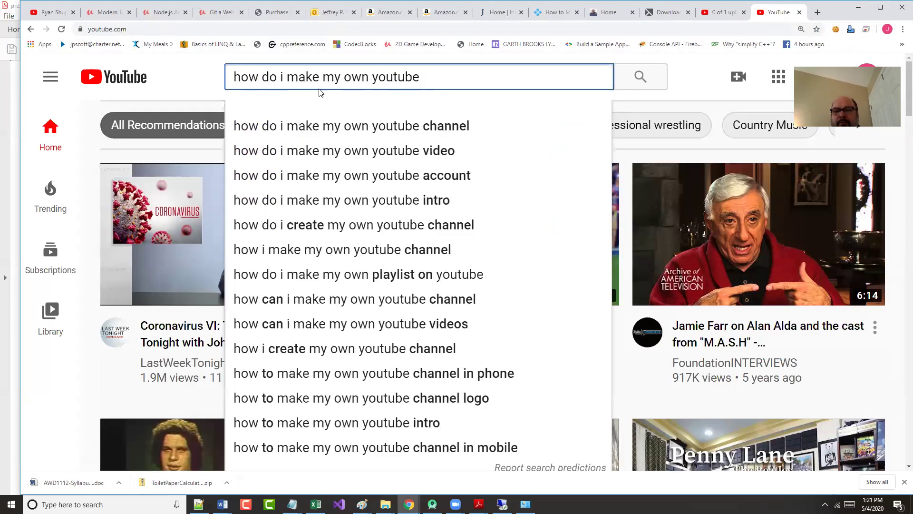
key("Return")
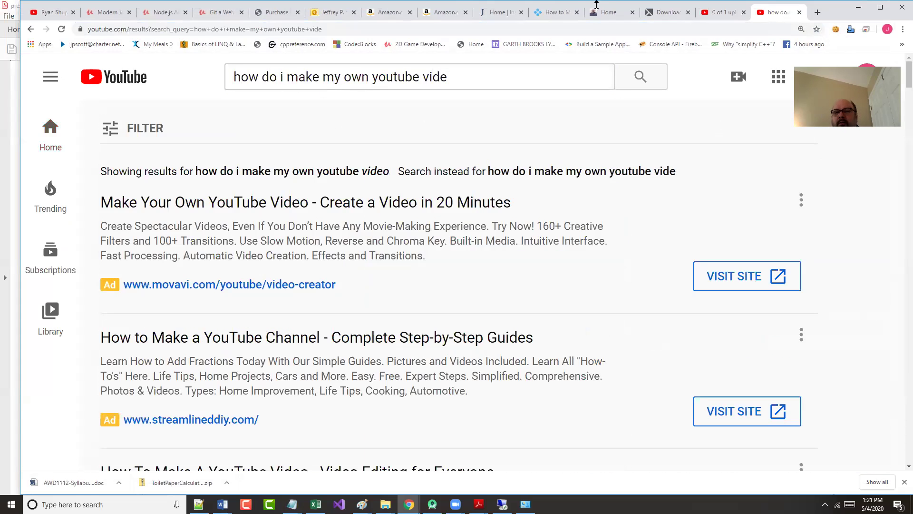
- Correct the search query to "how do i make my own youtube video" and browse the results
left_click(467, 84)
type("o")
key("Return")
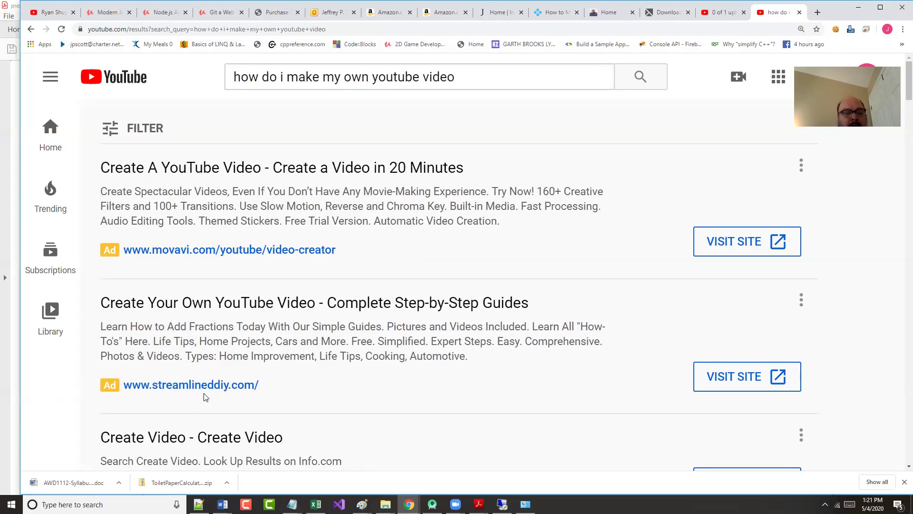
scroll(217, 401, "down", 6)
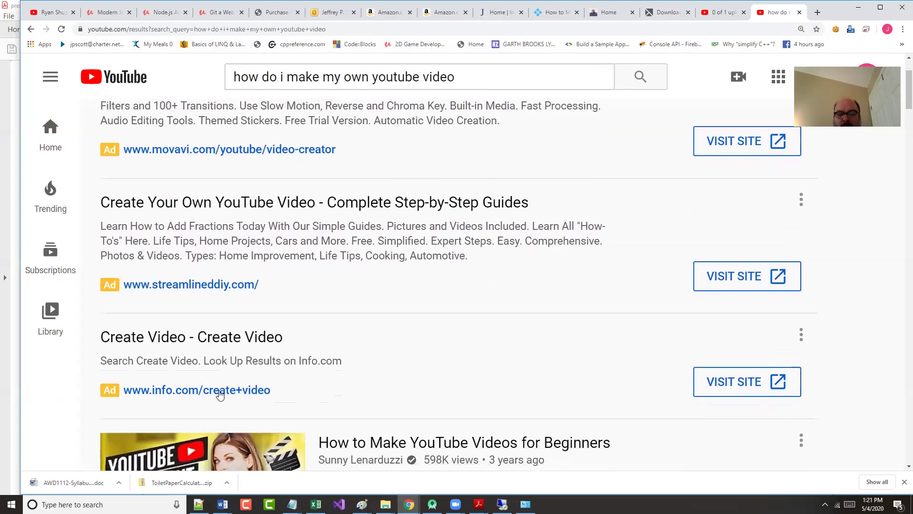
mouse_move(320, 282)
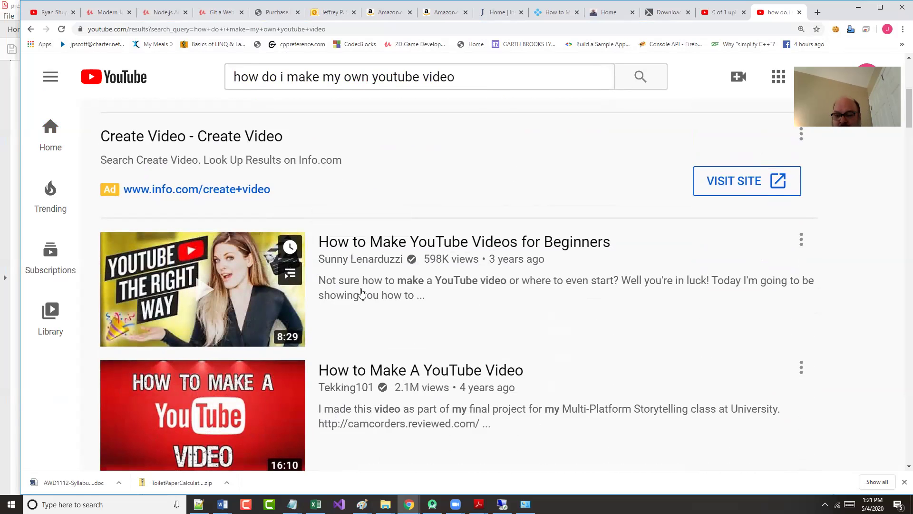
- Add "2020" to the video search so the query reads "how do i make my own youtube video 2020"
scroll(361, 292, "down", 4)
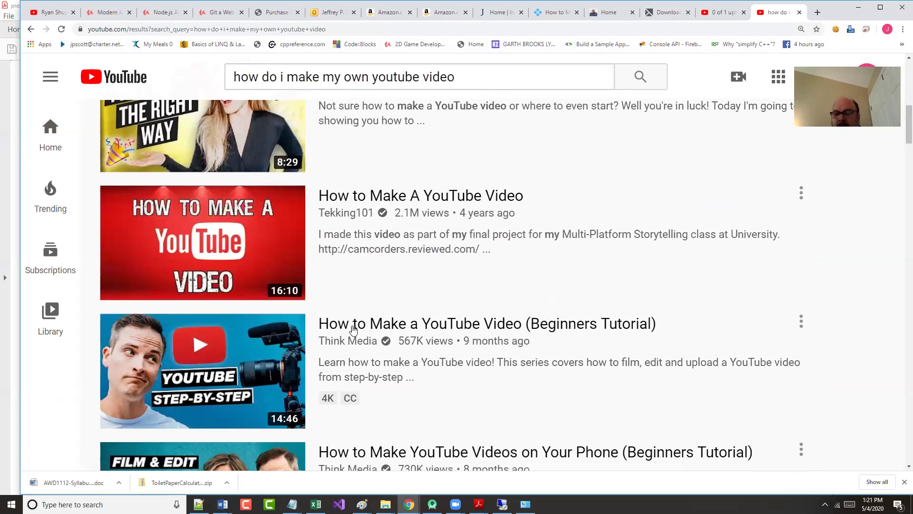
scroll(416, 343, "down", 1)
scroll(412, 357, "down", 2)
scroll(390, 314, "up", 4)
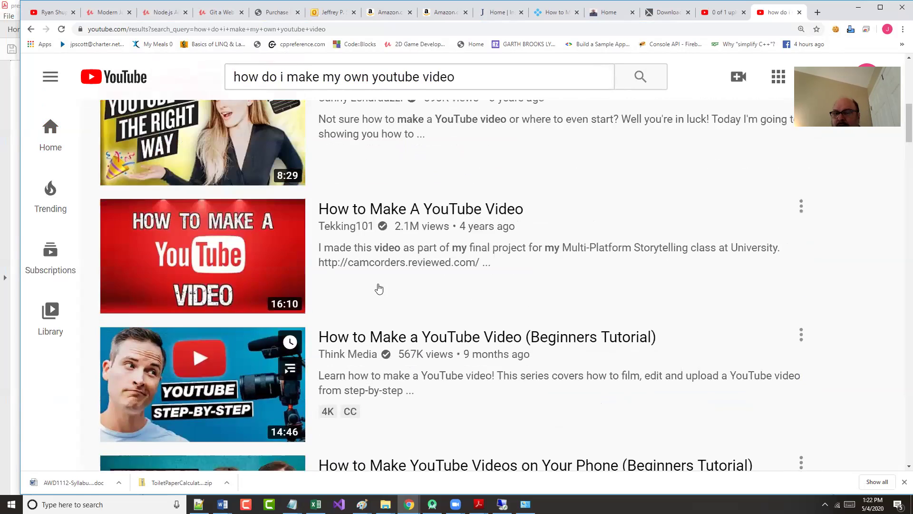
scroll(440, 128, "up", 3)
left_click(474, 83)
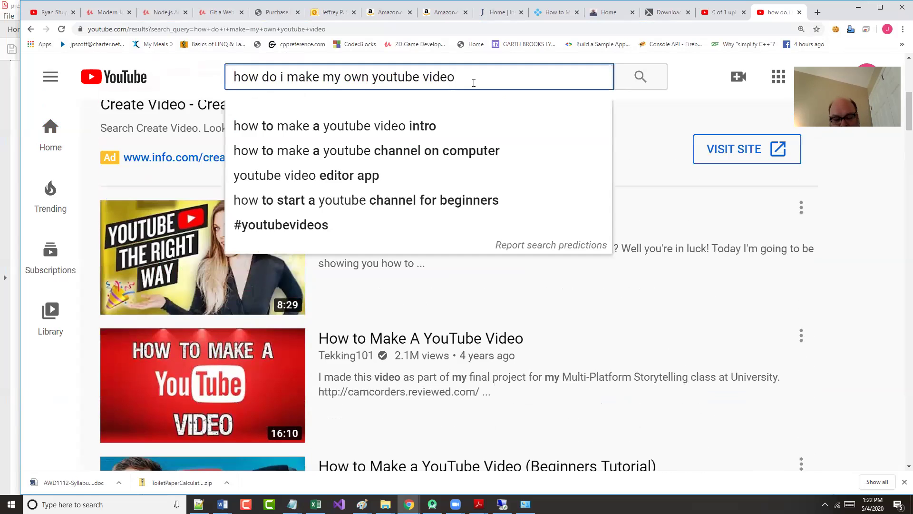
type("2020")
key("Return")
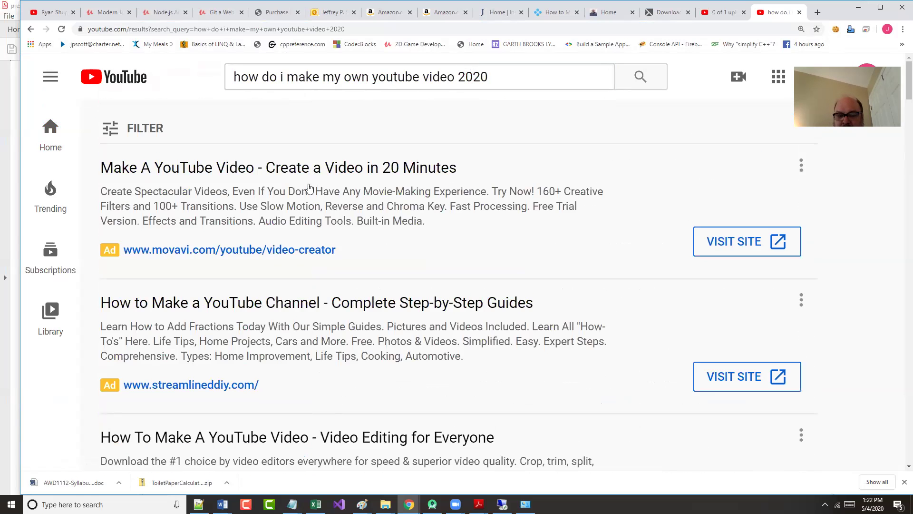
- Browse the 2020 search results for tutorials on creating YouTube videos and channels
scroll(308, 187, "down", 6)
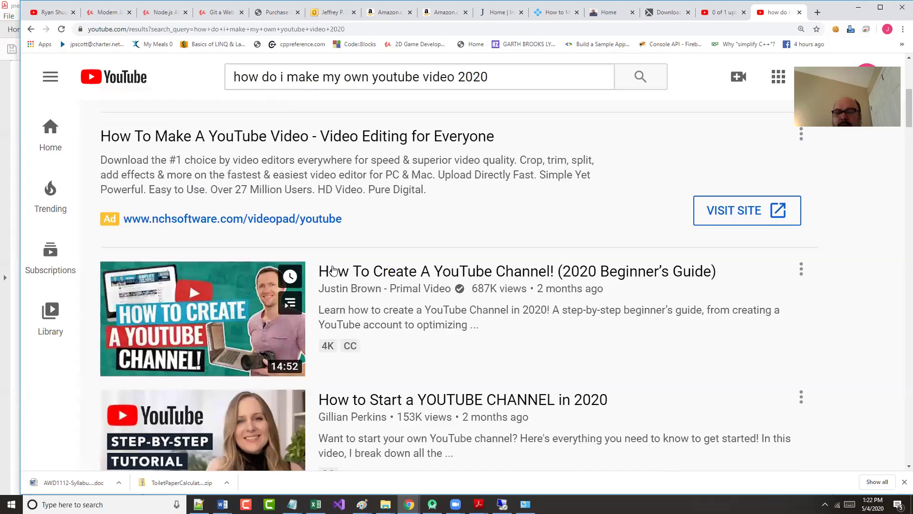
scroll(333, 271, "down", 1)
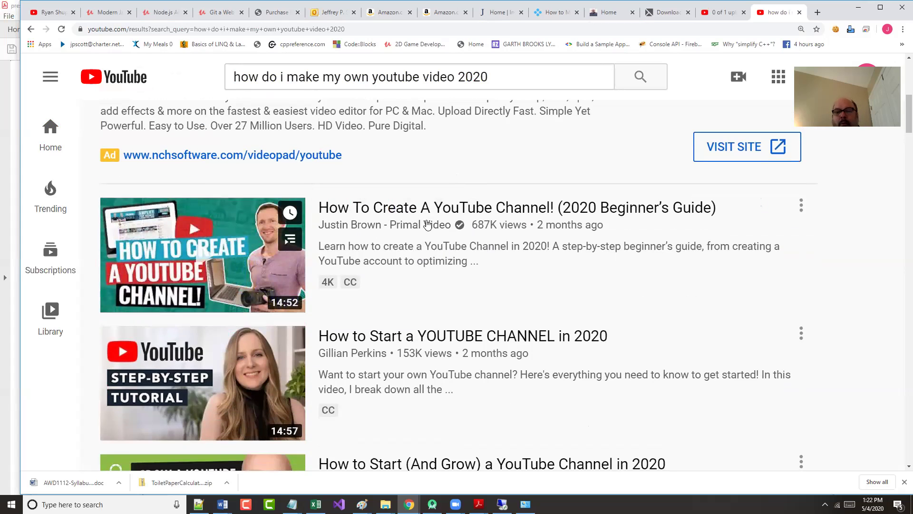
scroll(427, 223, "down", 5)
scroll(425, 229, "down", 3)
scroll(418, 248, "down", 2)
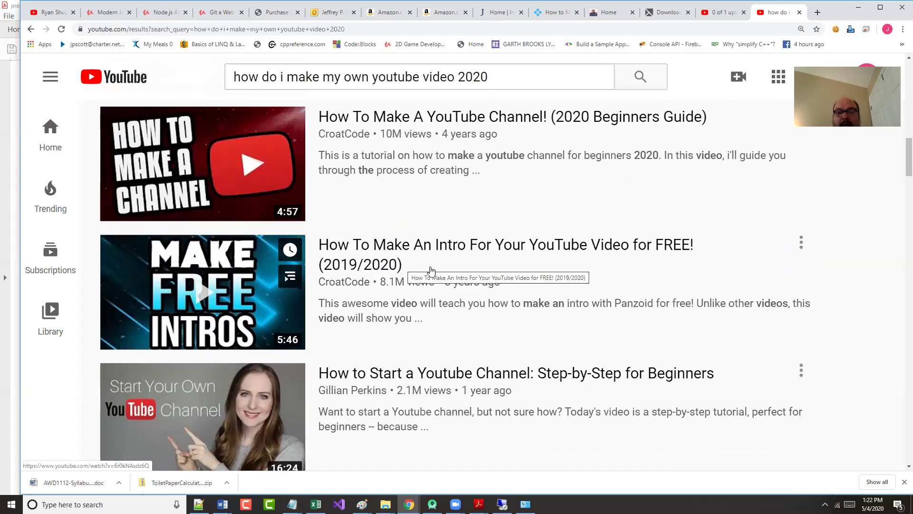
scroll(409, 271, "down", 3)
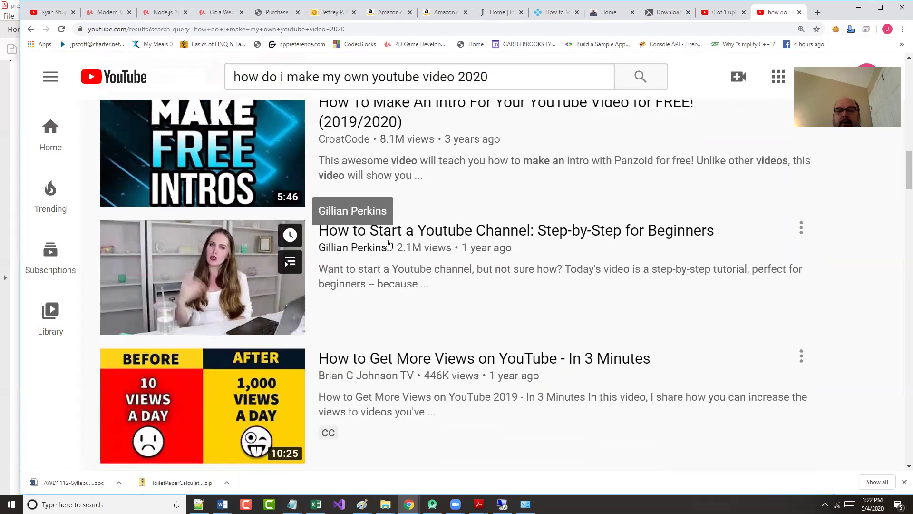
scroll(383, 263, "down", 3)
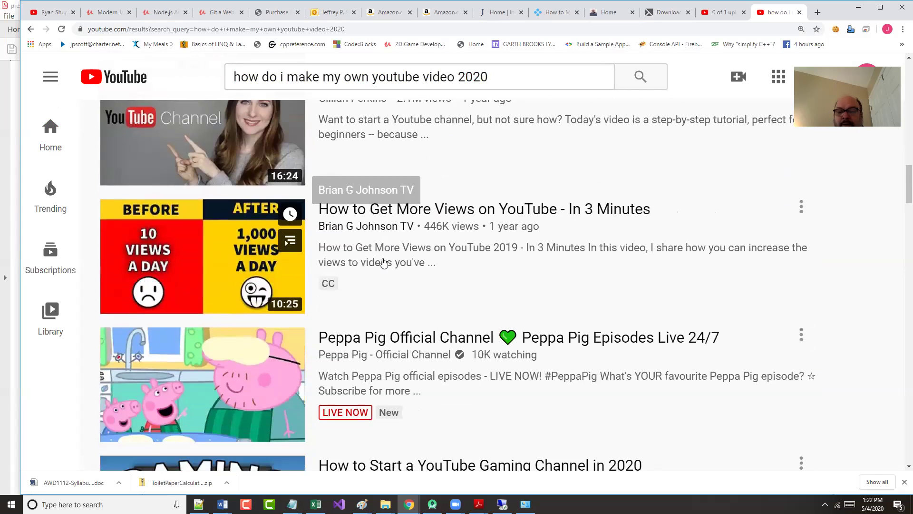
scroll(378, 271, "down", 3)
scroll(376, 273, "down", 2)
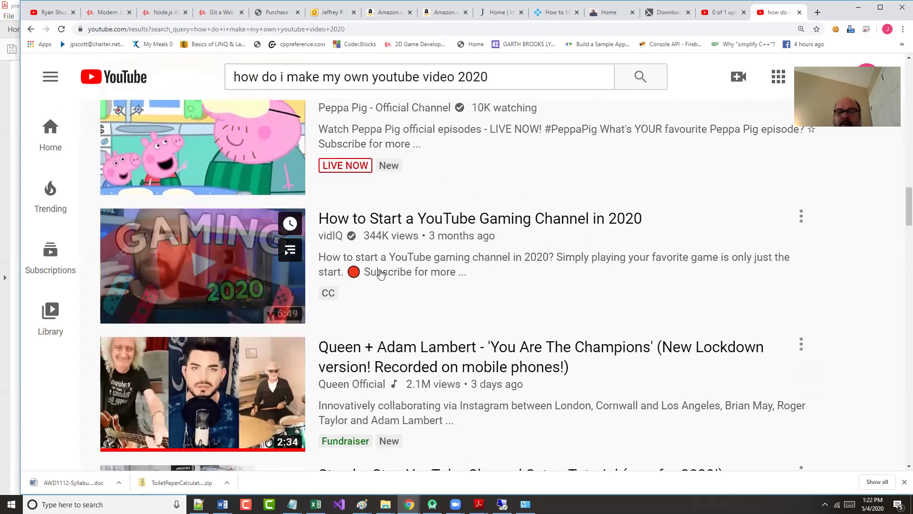
scroll(377, 270, "down", 2)
scroll(376, 267, "down", 2)
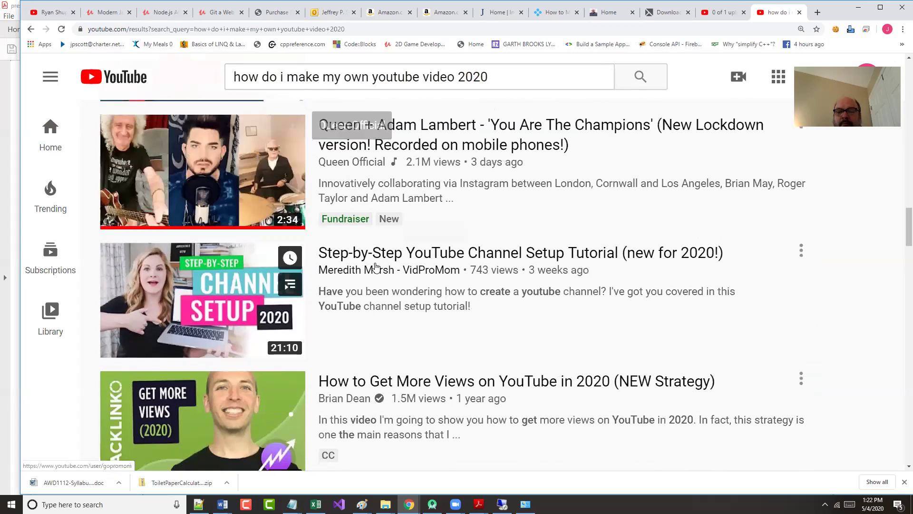
scroll(381, 268, "down", 2)
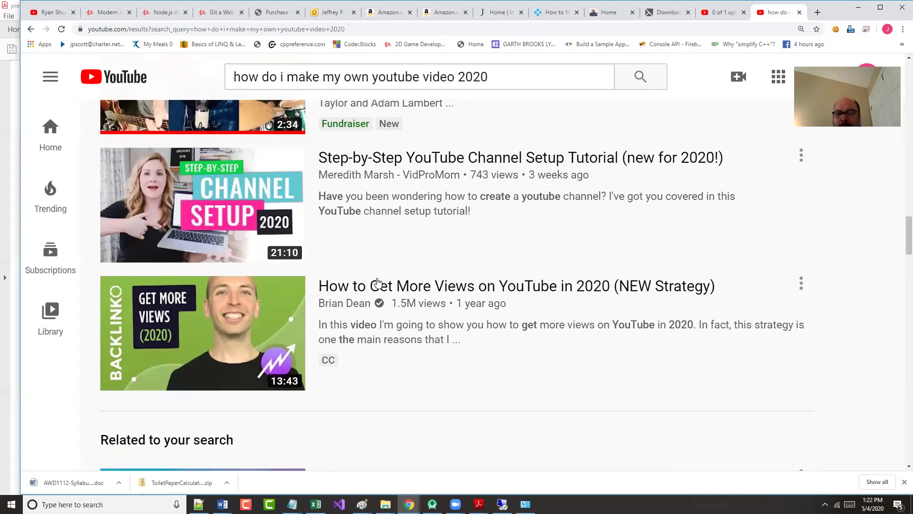
scroll(377, 281, "down", 4)
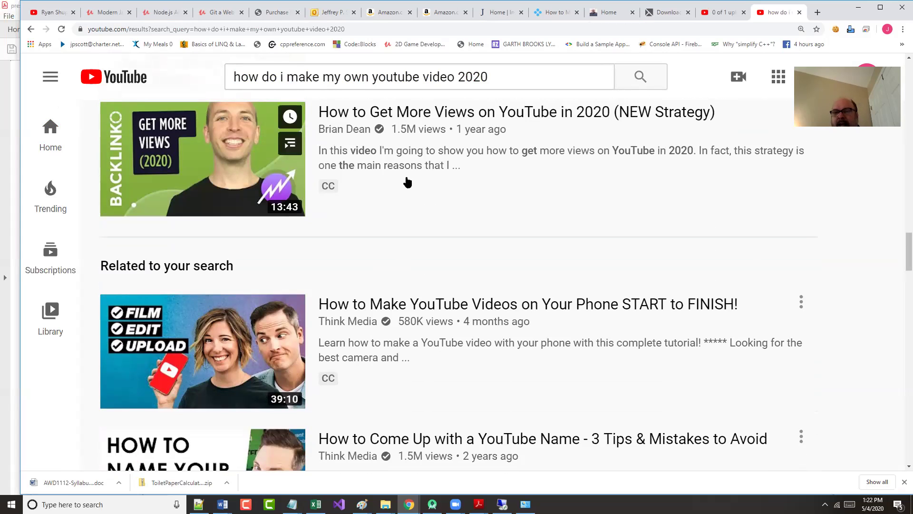
scroll(319, 243, "up", 10)
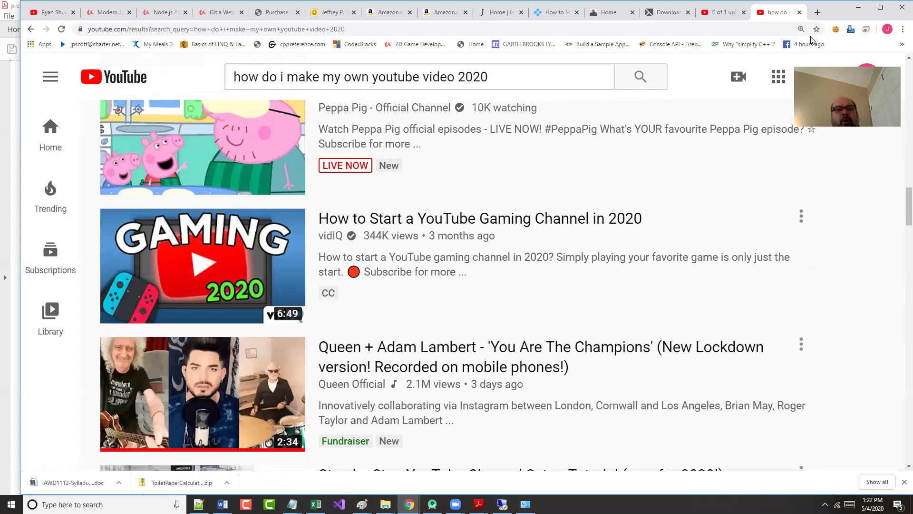
- Open the movavi.com website in a new browser tab
key("ctrl+t")
type("mov")
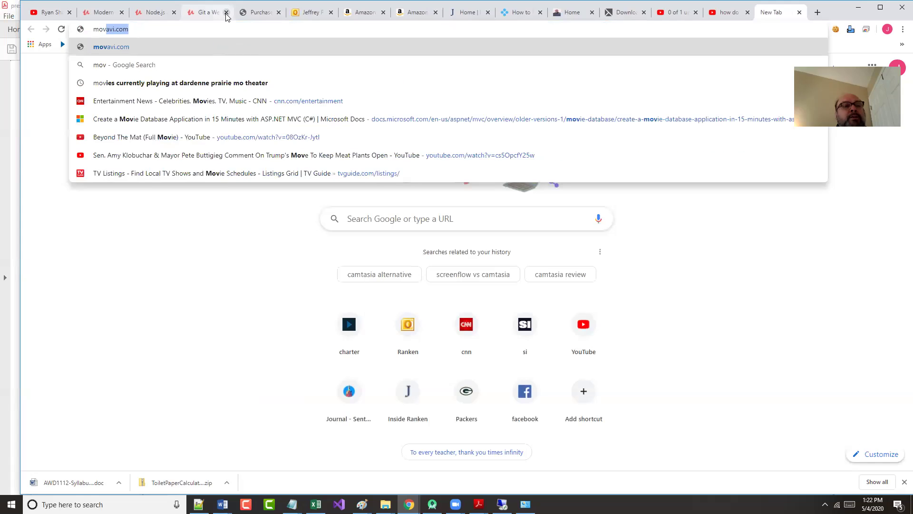
type("avi.com/")
key("Return")
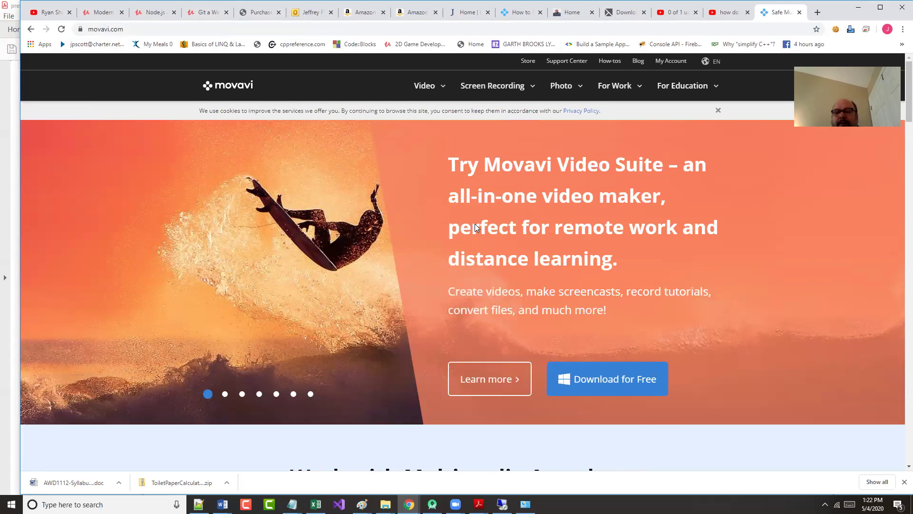
- Examine the Movavi home page for its screen capture and video editing tools, free downloads, reviews and community comments
scroll(473, 224, "down", 1)
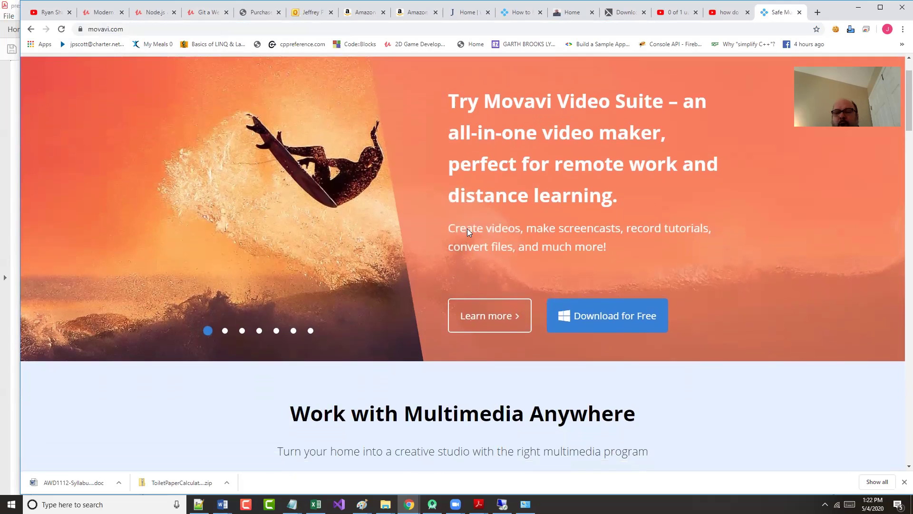
scroll(468, 232, "down", 4)
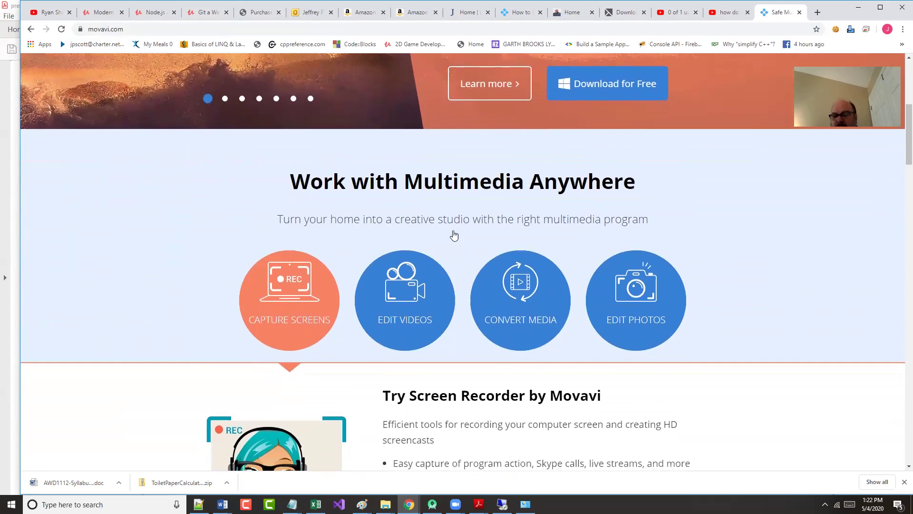
scroll(455, 235, "down", 2)
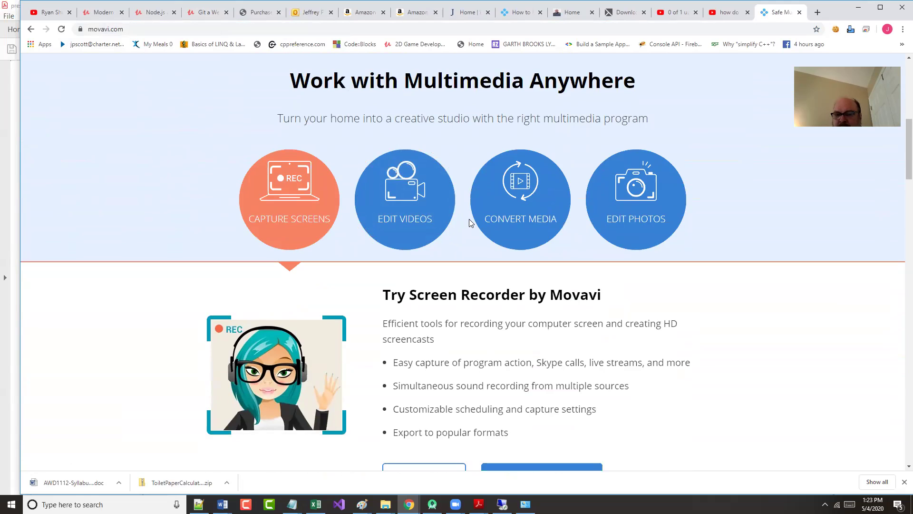
scroll(465, 296, "down", 2)
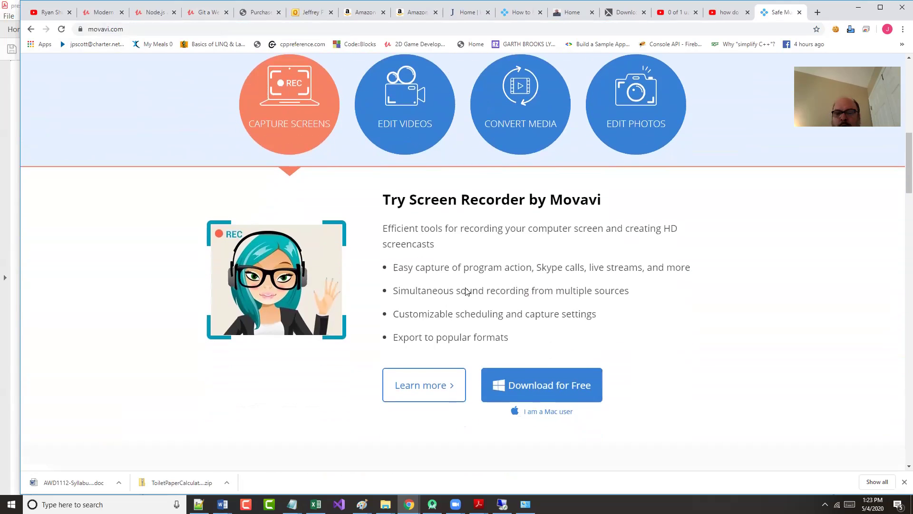
scroll(504, 381, "down", 2)
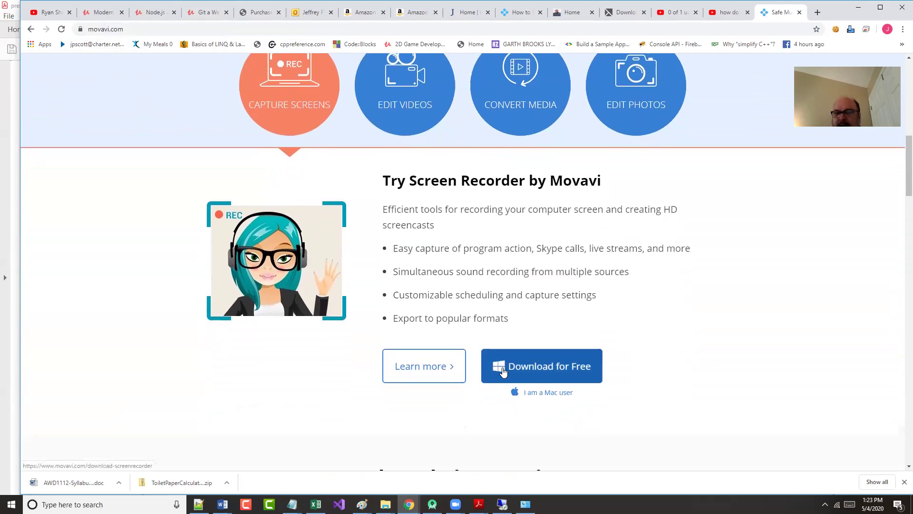
scroll(495, 362, "down", 2)
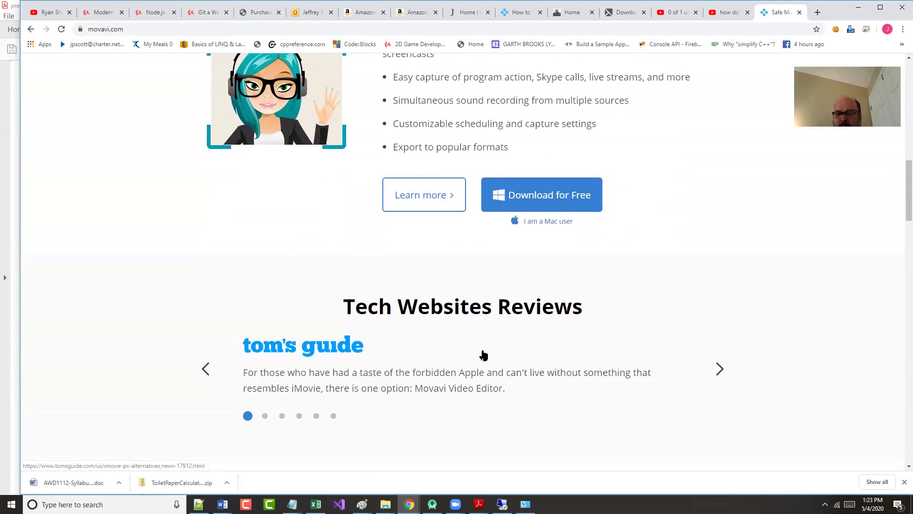
scroll(481, 360, "down", 7)
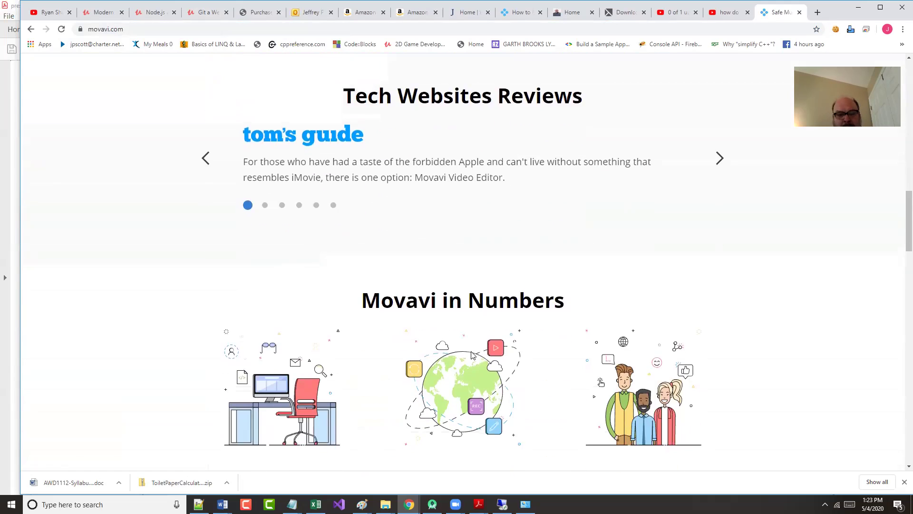
scroll(468, 347, "down", 15)
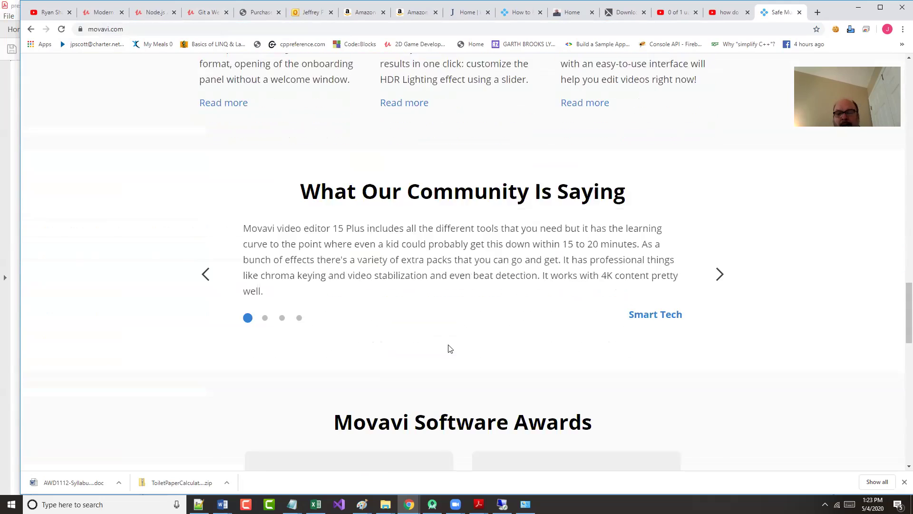
scroll(424, 327, "up", 14)
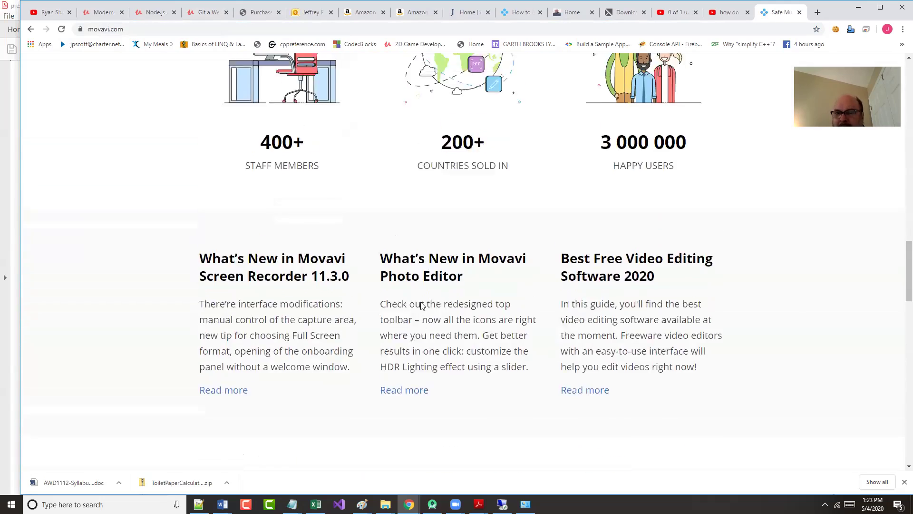
scroll(428, 295, "up", 18)
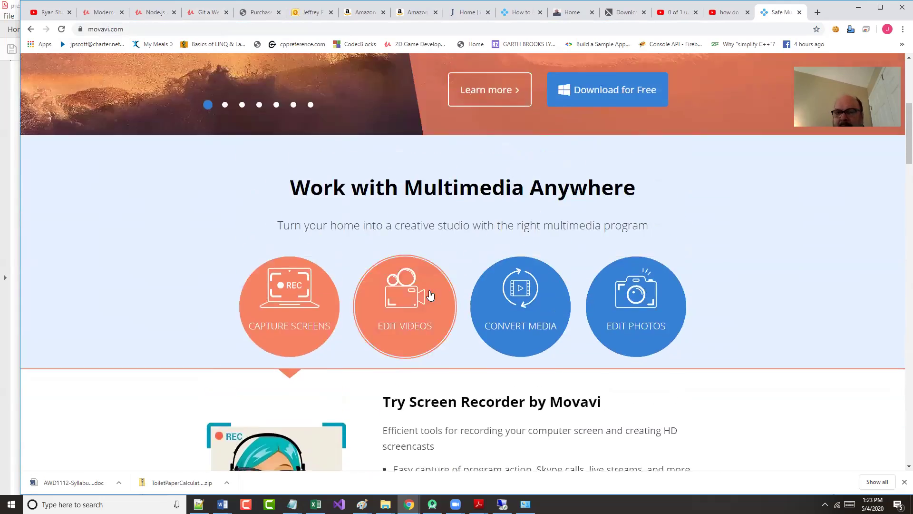
scroll(433, 285, "up", 2)
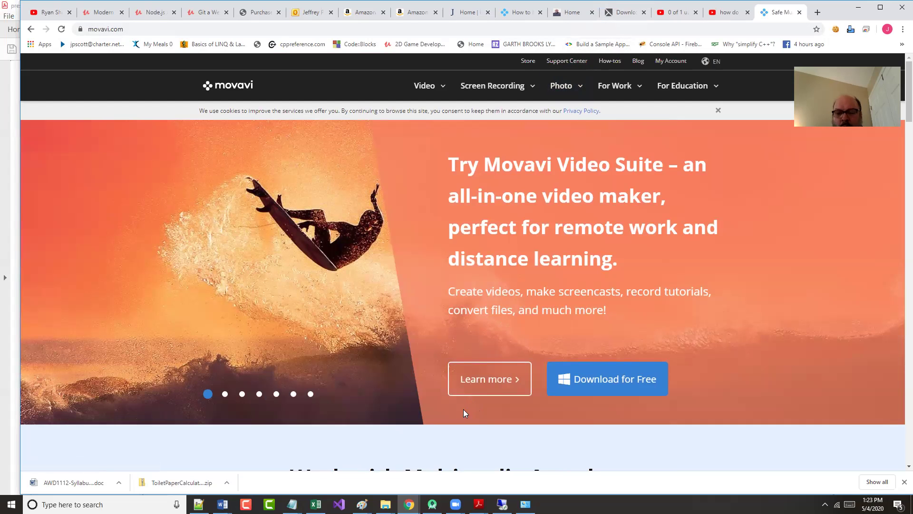
- Return to the YouTube upload page and change the video title to "AWD1112 - Camtasia How To - 05-04-2020"
left_click(683, 15)
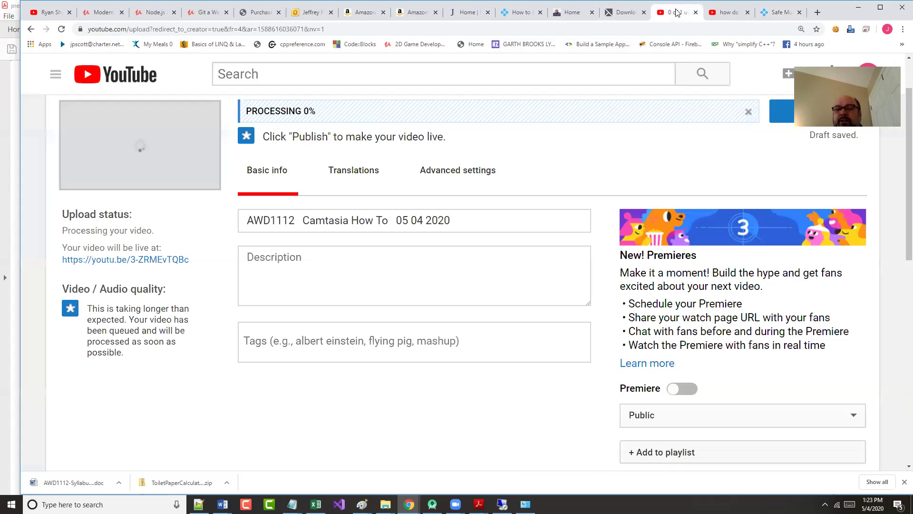
scroll(221, 256, "up", 1)
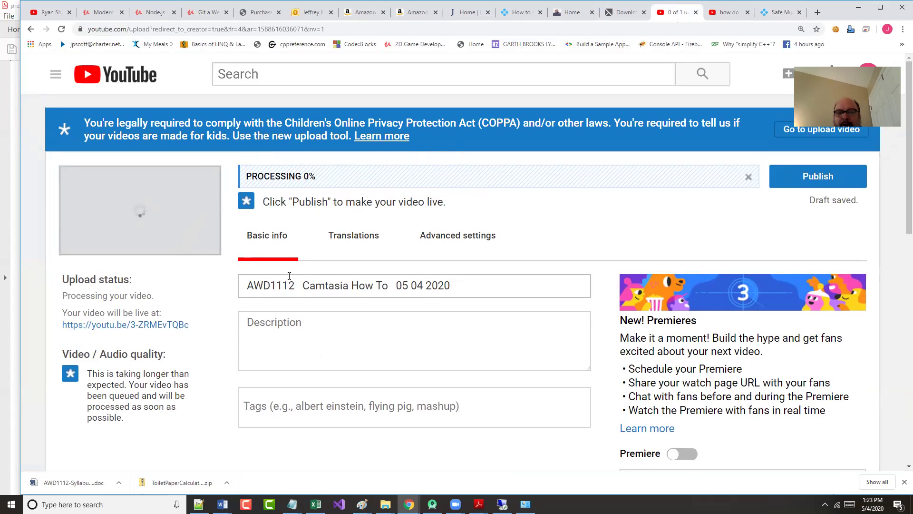
double_click(301, 285)
key("BackSpace")
type("-")
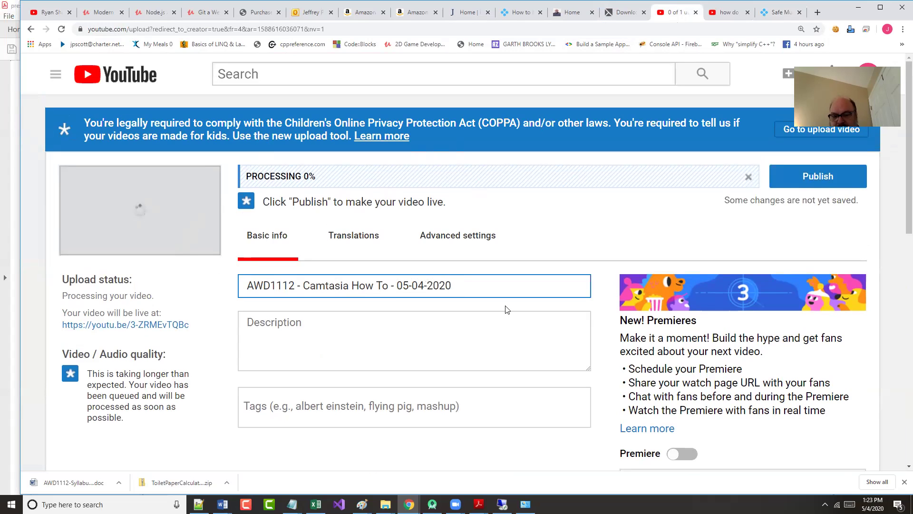
- Open the uploaded video's watch page from its link and go to its editable details, viewing the thumbnail and audience settings
scroll(414, 325, "down", 1)
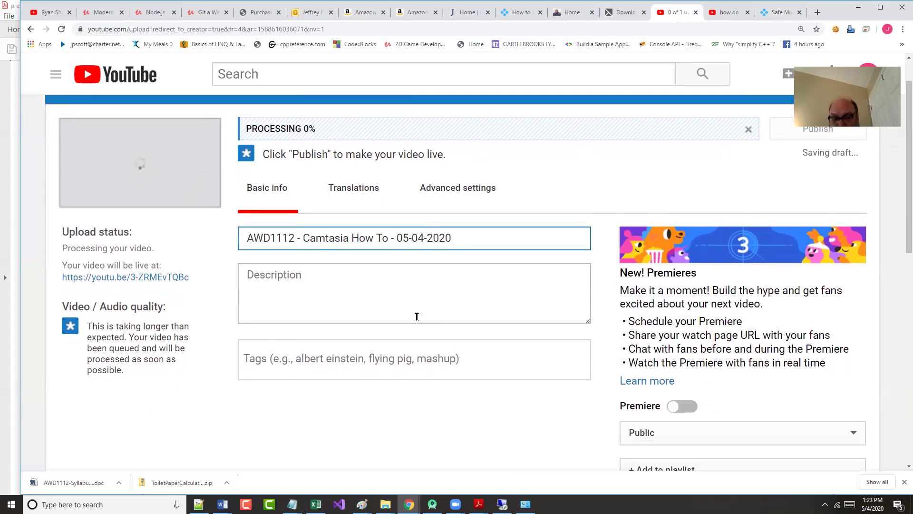
left_click(165, 279)
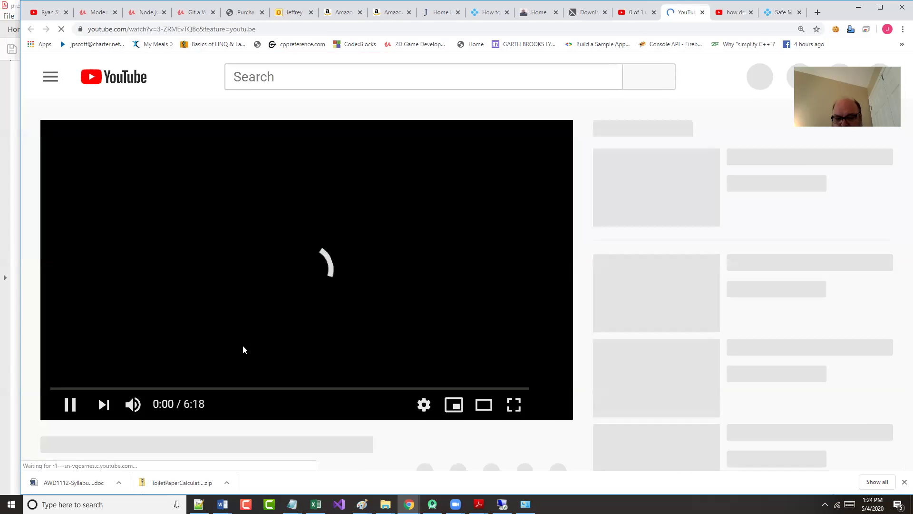
scroll(261, 337, "down", 4)
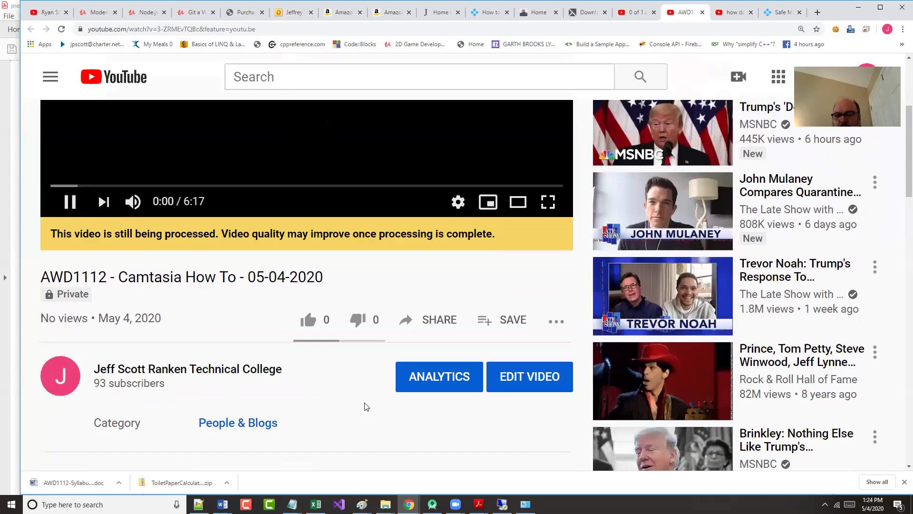
left_click(512, 386)
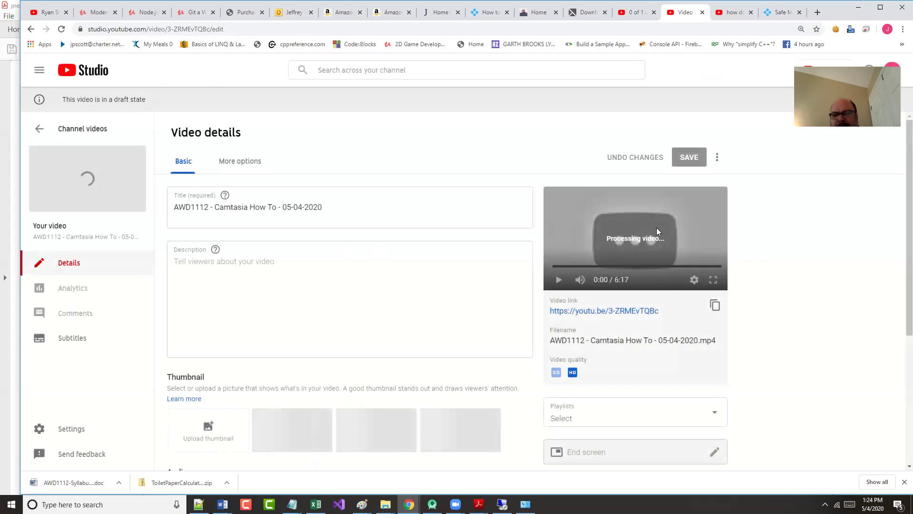
scroll(588, 259, "down", 3)
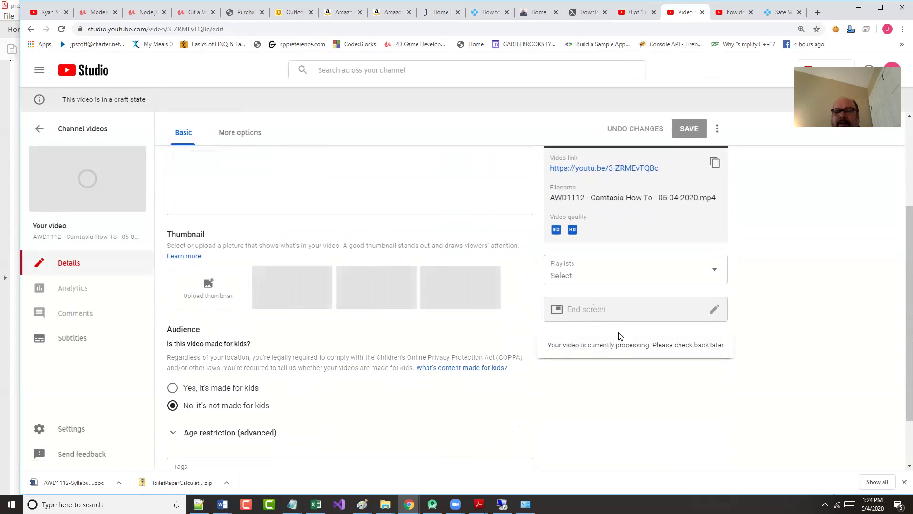
- Add the uploaded video to the "Spring 2020 - AWD1112" playlist and save the video details
left_click(587, 273)
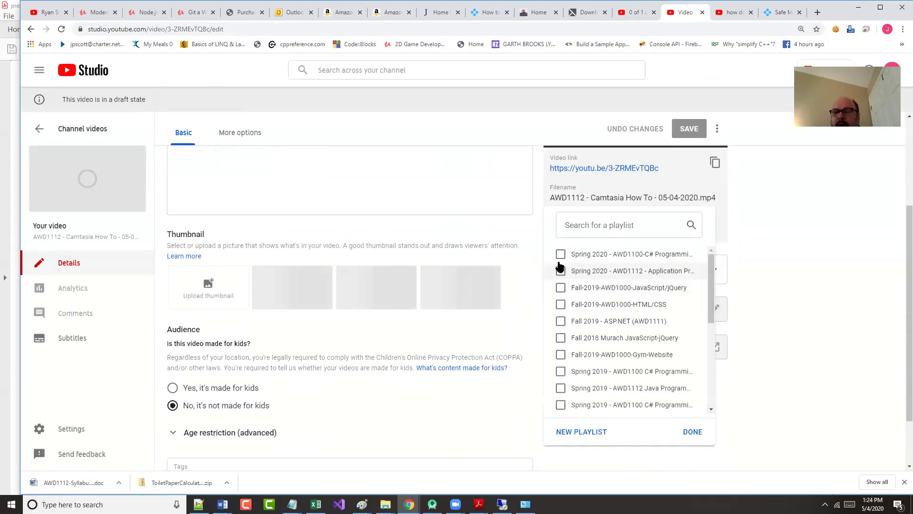
left_click(560, 272)
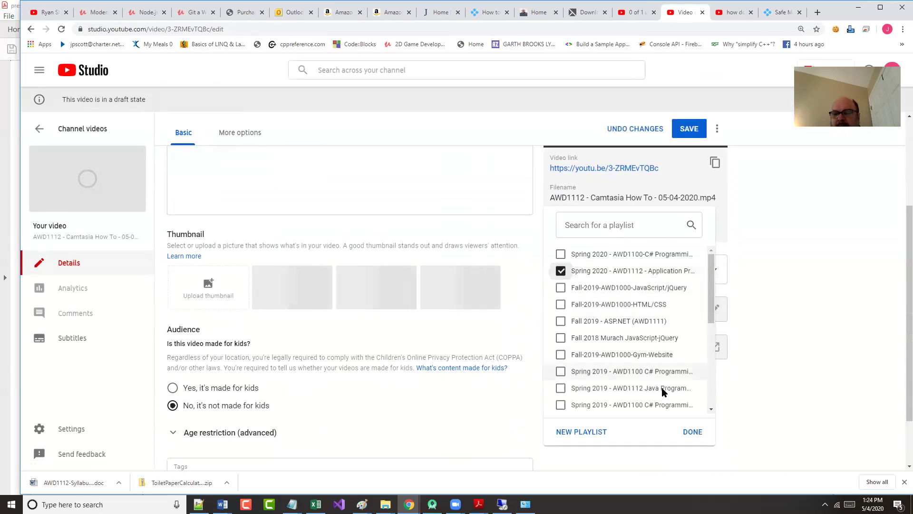
left_click(690, 432)
left_click(689, 128)
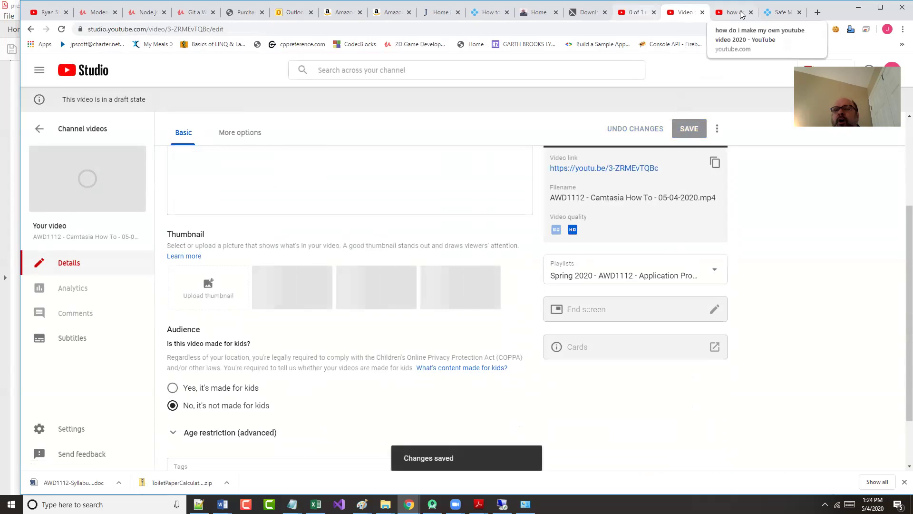
- Open youtube.com in a new browser tab and look through the "Spring 2020 - AWD1112" playlist down to its last entries
left_click(818, 15)
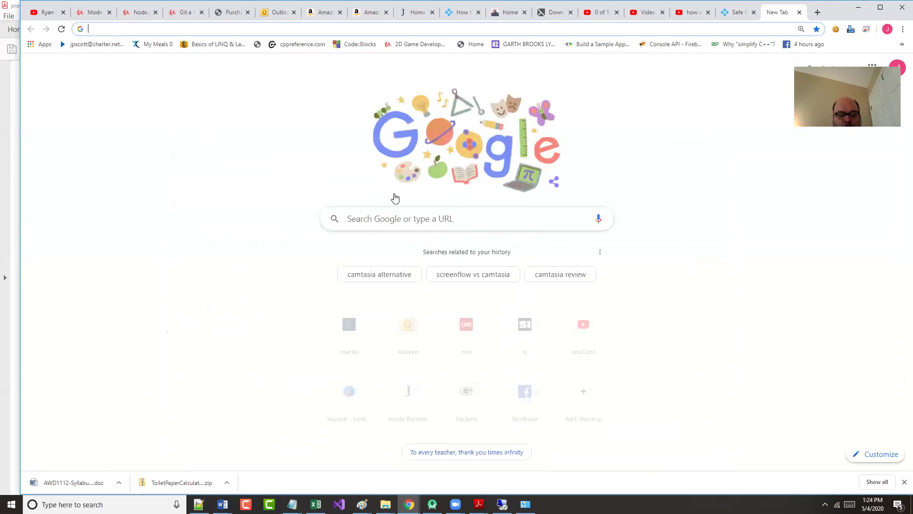
type("youtube.com")
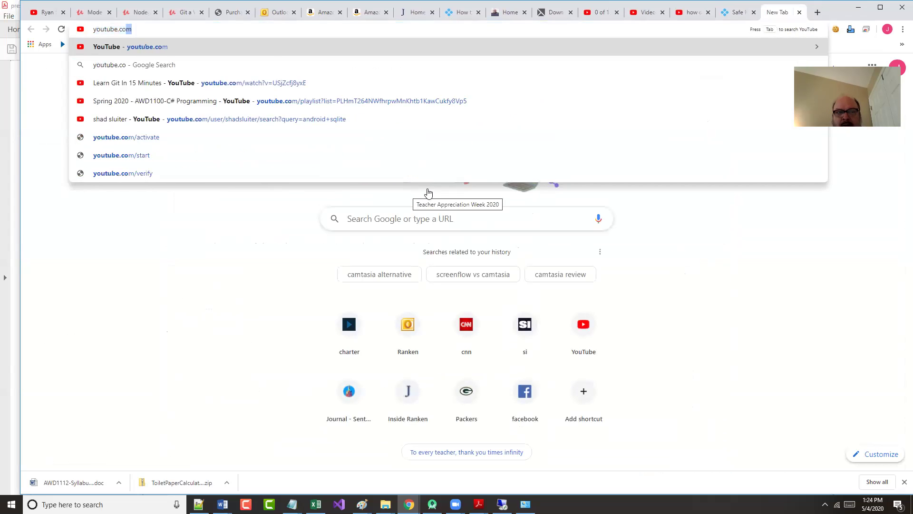
key("Return")
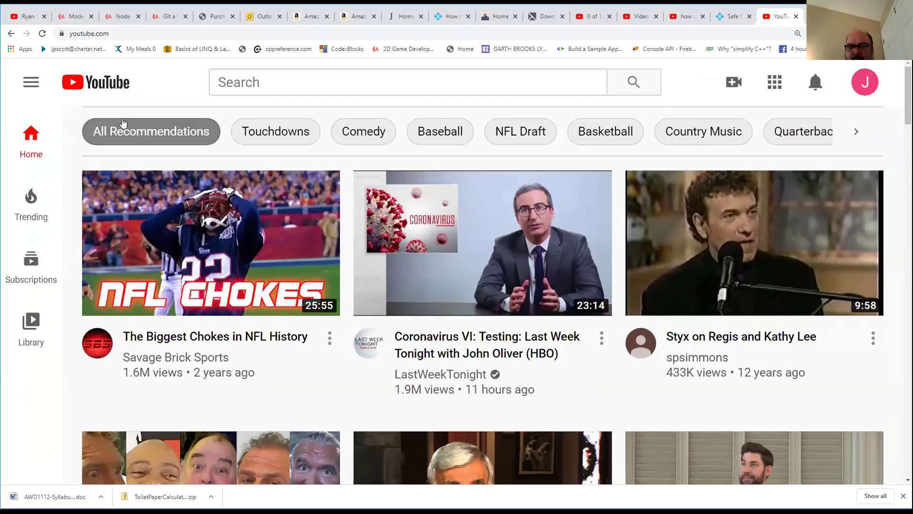
left_click(31, 82)
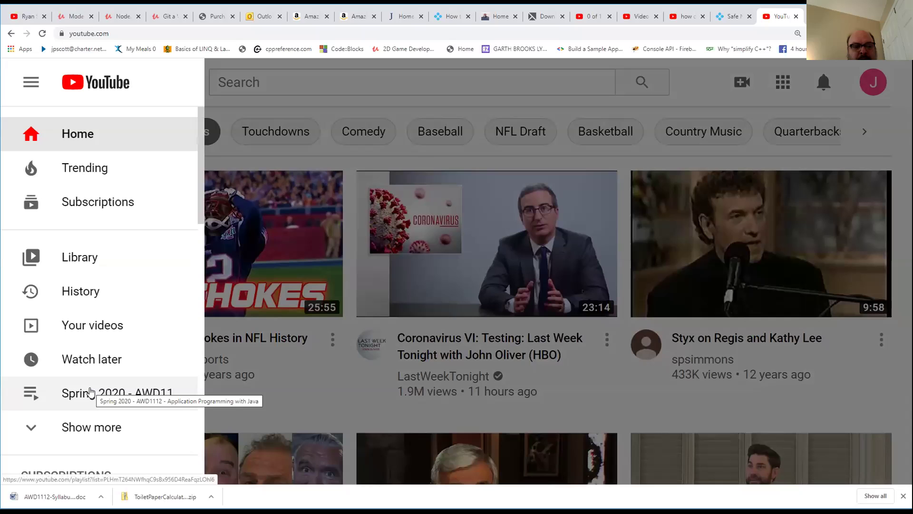
left_click(88, 392)
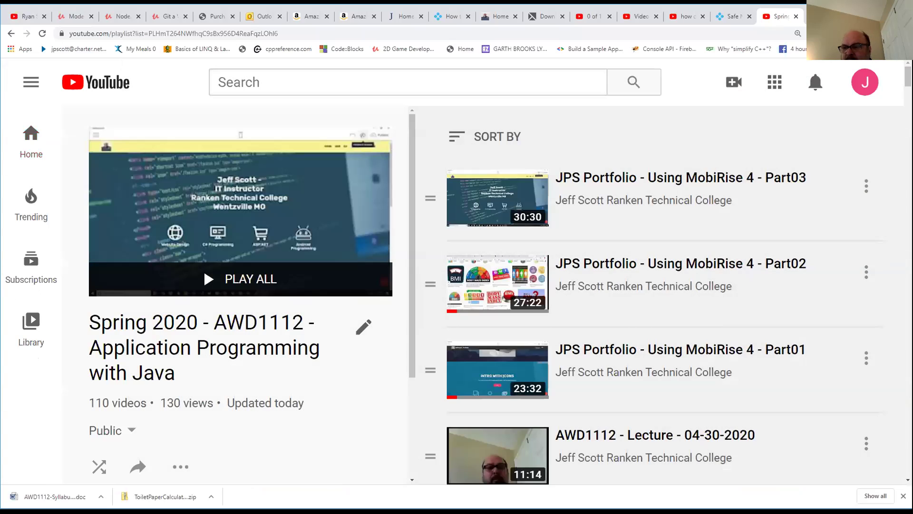
scroll(664, 295, "down", 20)
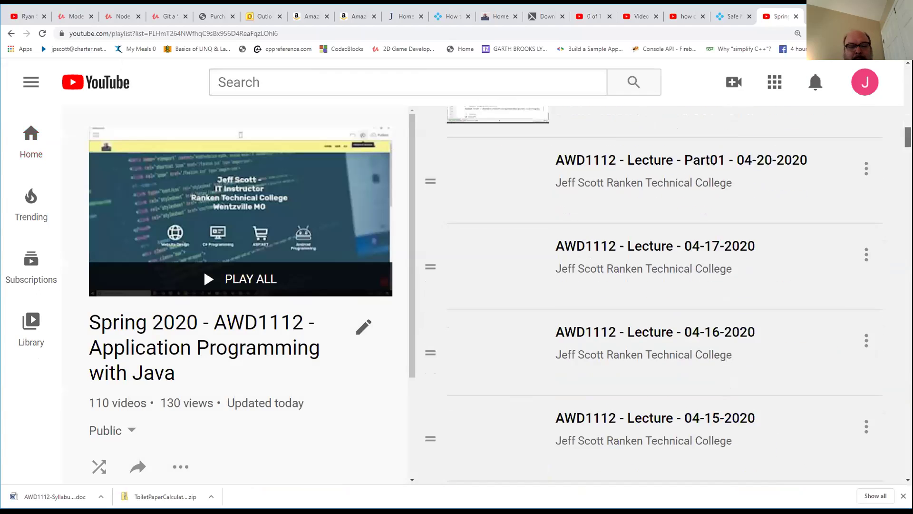
scroll(735, 481, "down", 6)
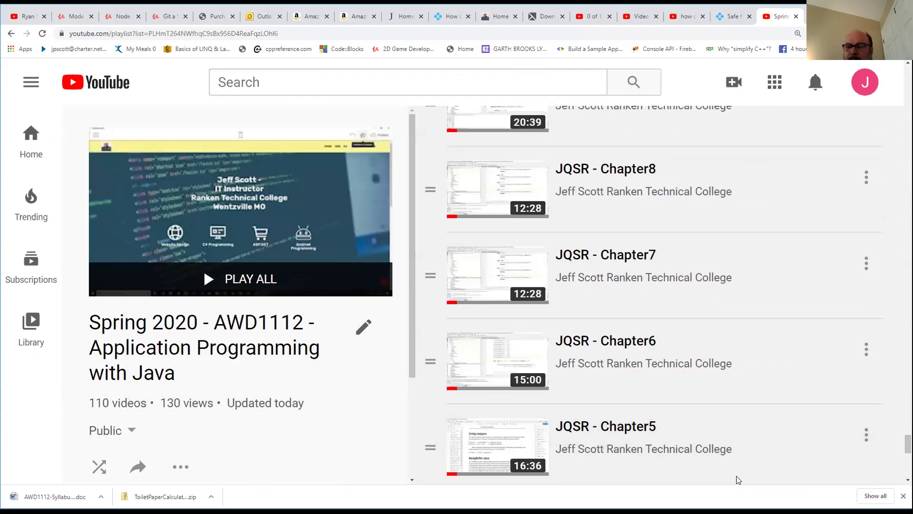
scroll(474, 457, "down", 11)
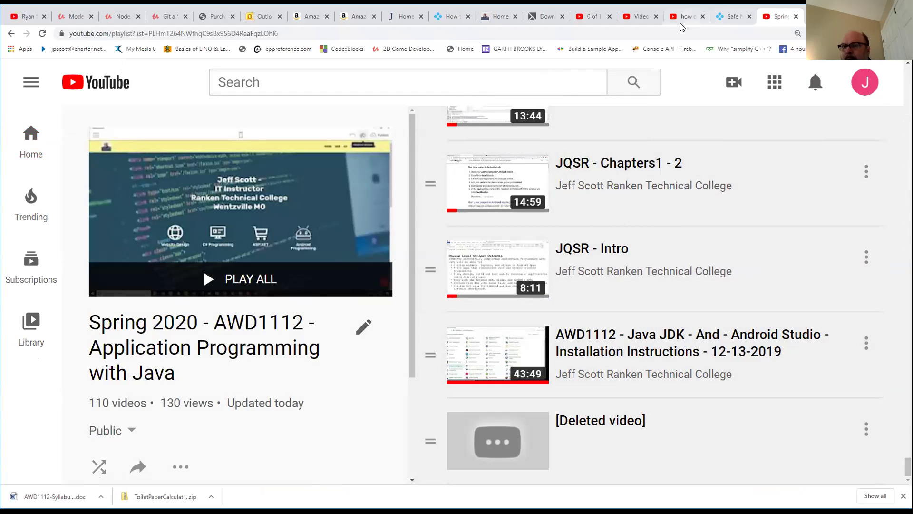
- Return to the YouTube upload page, open the uploaded video's watch page from its link and select the page address
left_click(592, 16)
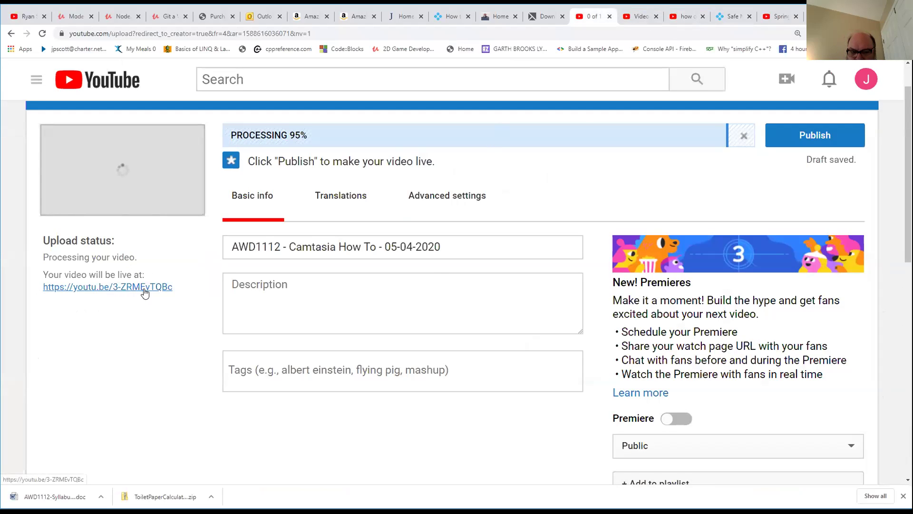
left_click(130, 288)
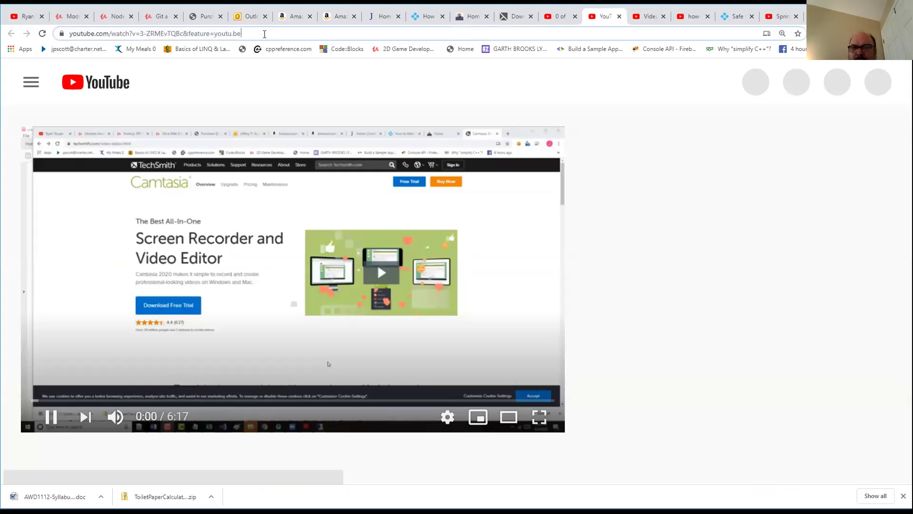
left_click(265, 34)
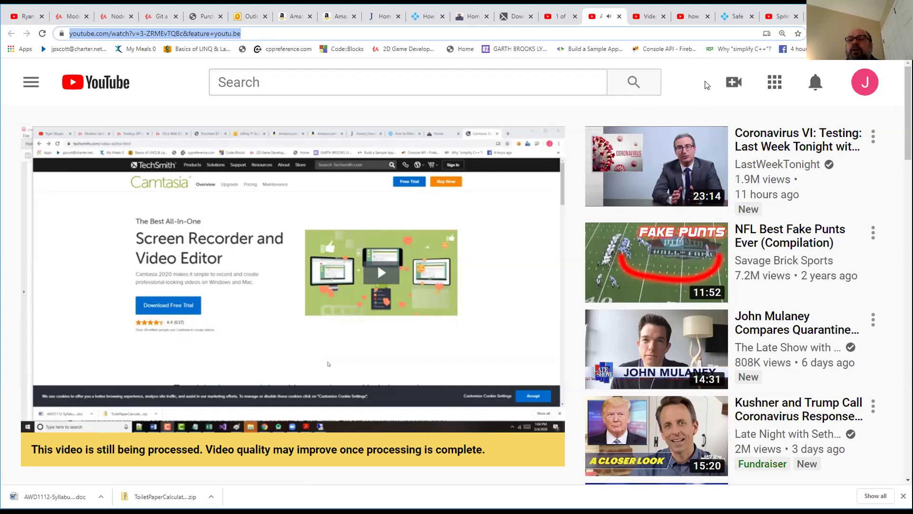
- Check the uploaded video's details, playlist, upload status and watch page across the open browser tabs
left_click(647, 17)
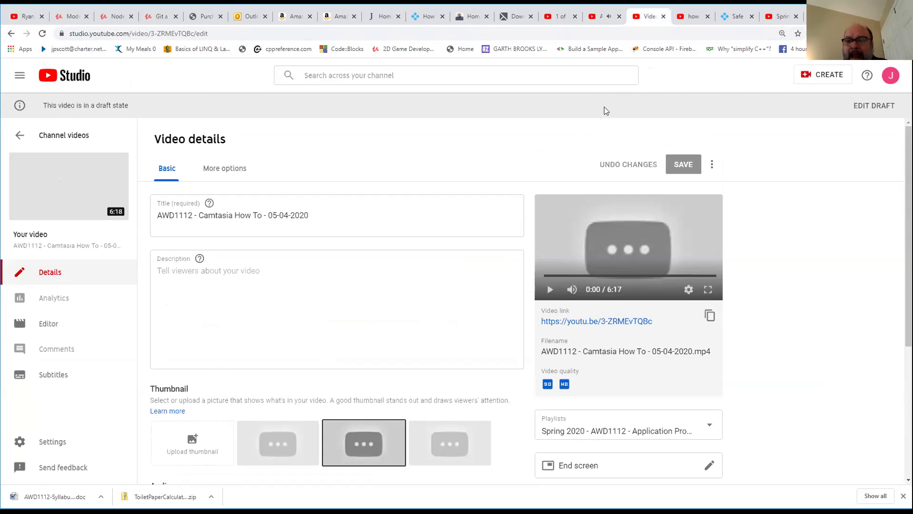
left_click(695, 16)
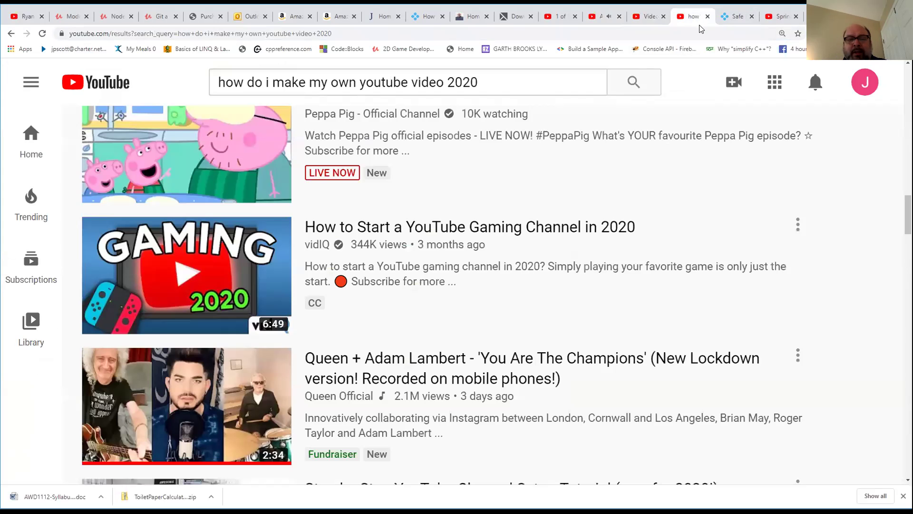
left_click(780, 17)
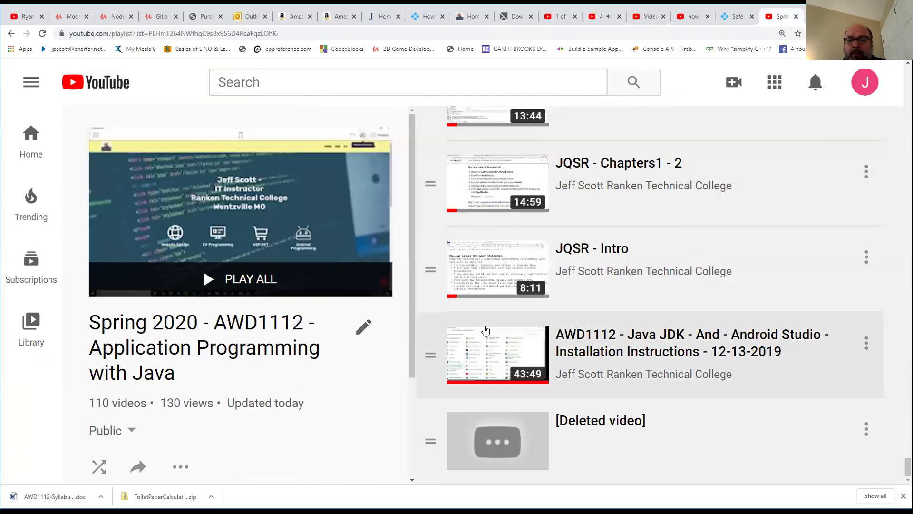
scroll(589, 232, "up", 2)
scroll(588, 232, "up", 3)
left_click(560, 16)
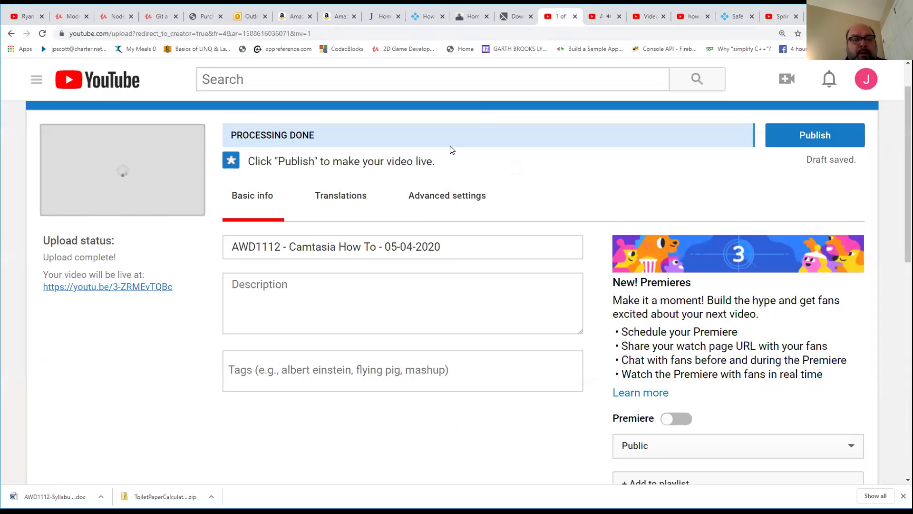
left_click(602, 16)
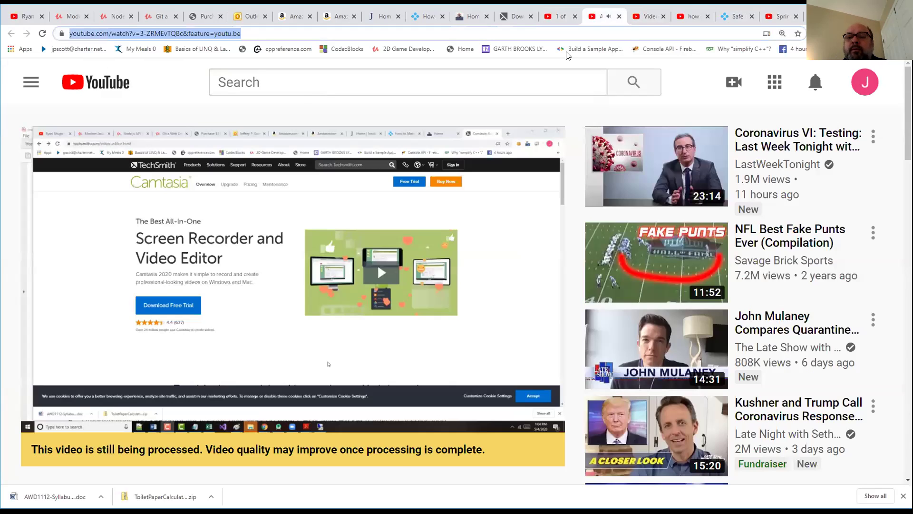
left_click(652, 19)
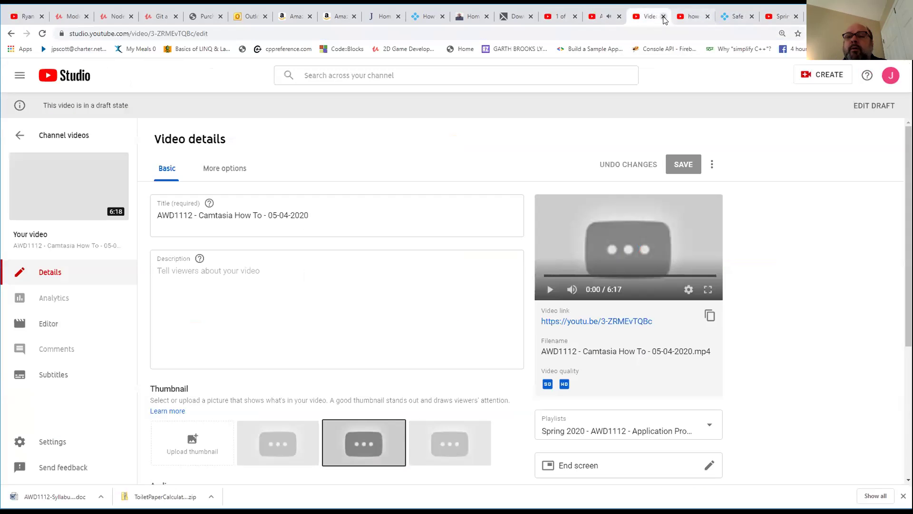
- Close the browser tabs with the YouTube search results, the Movavi site and the playlist
left_click(707, 17)
left_click(736, 18)
left_click(751, 17)
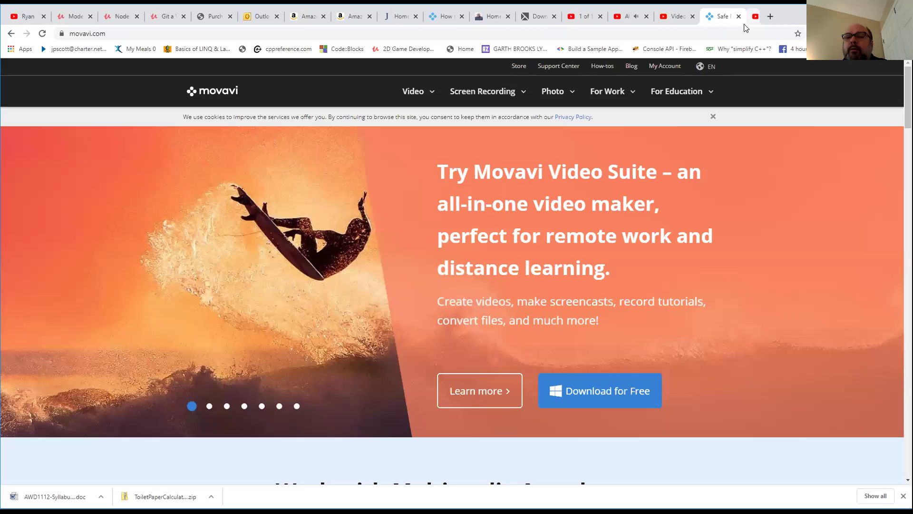
left_click(751, 17)
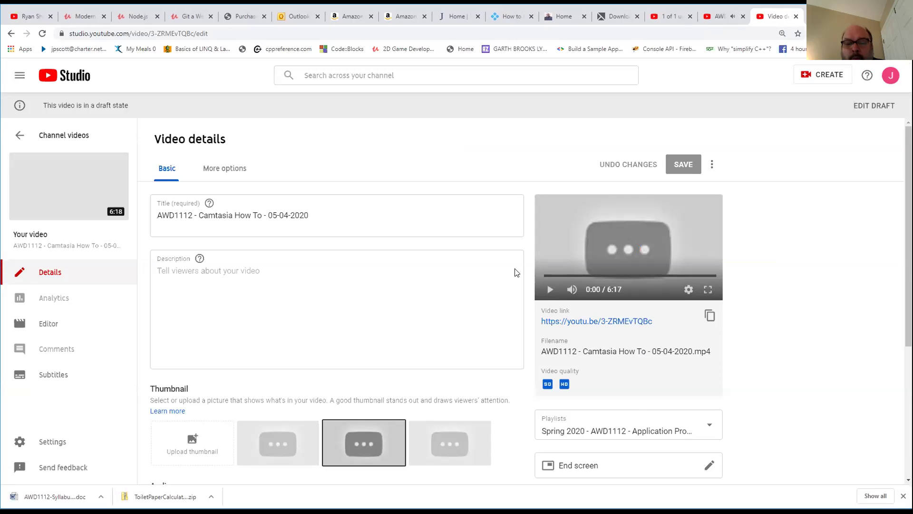
- Look over the video details page, then return to the uploaded video's watch page and pause playback
scroll(379, 291, "down", 4)
scroll(385, 274, "up", 4)
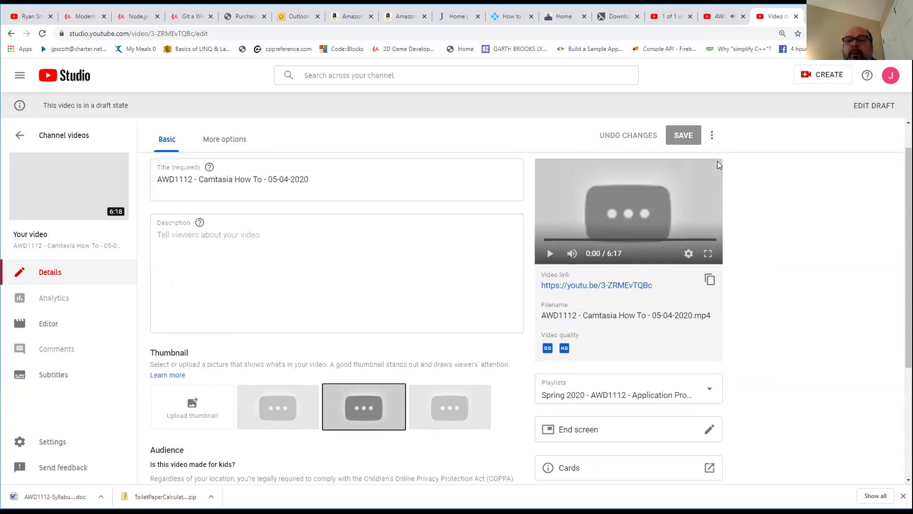
left_click(725, 16)
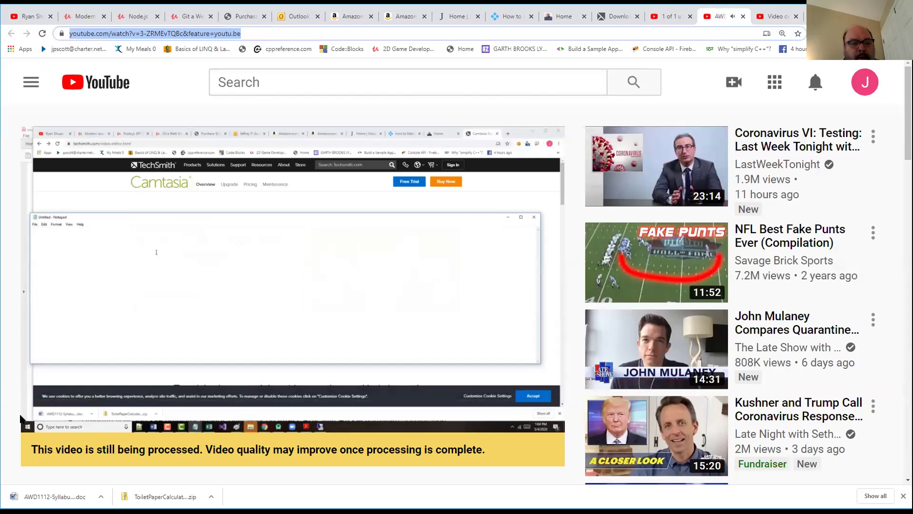
left_click(50, 416)
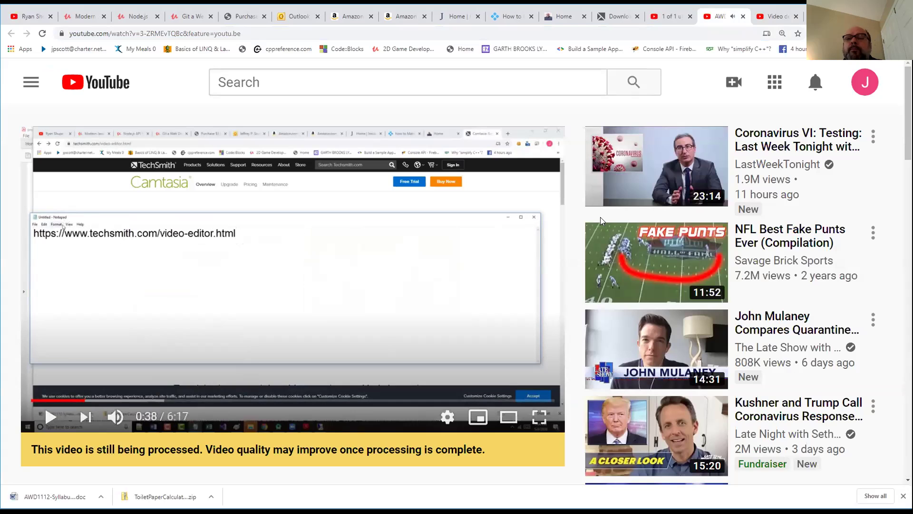
- Publish the "AWD1112 - Camtasia How To - 05-04-2020" video from the upload page and view its share link
left_click(668, 17)
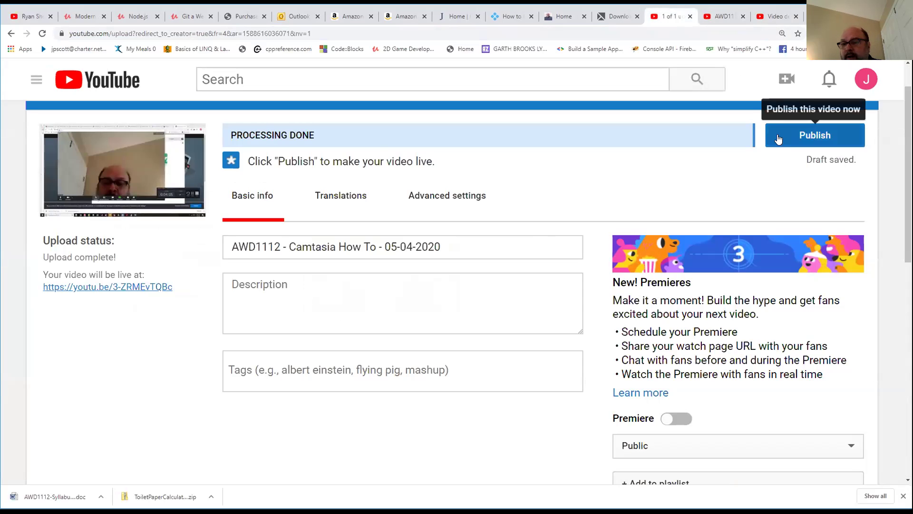
left_click(811, 139)
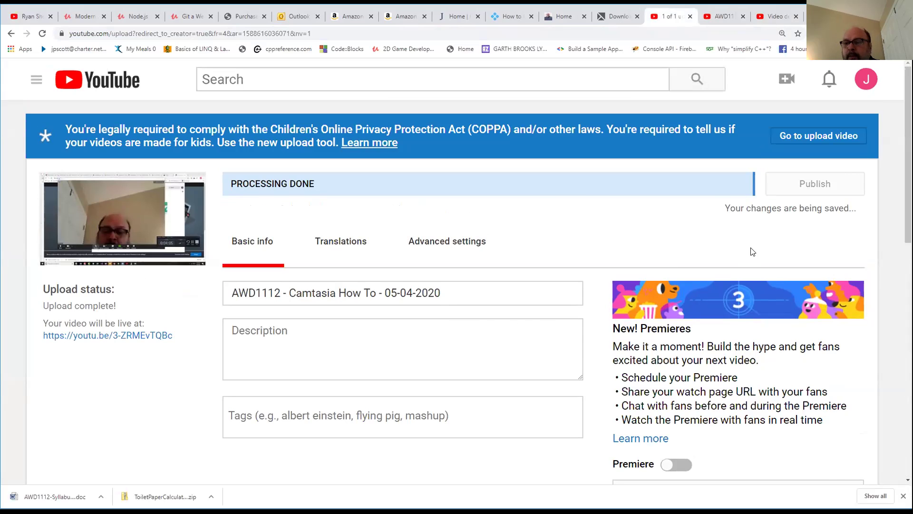
scroll(457, 423, "down", 1)
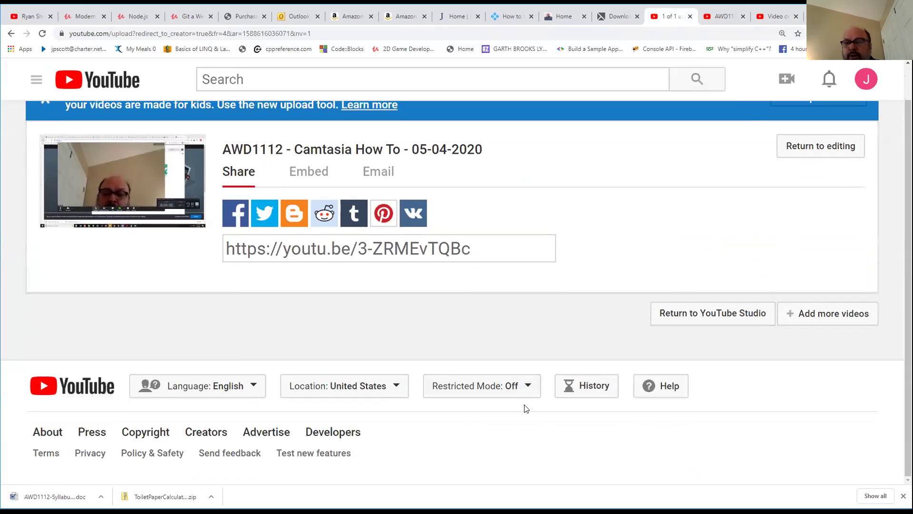
- Leave the video details page and open the "Spring 2020 - AWD1112" playlist in its tab
left_click(727, 17)
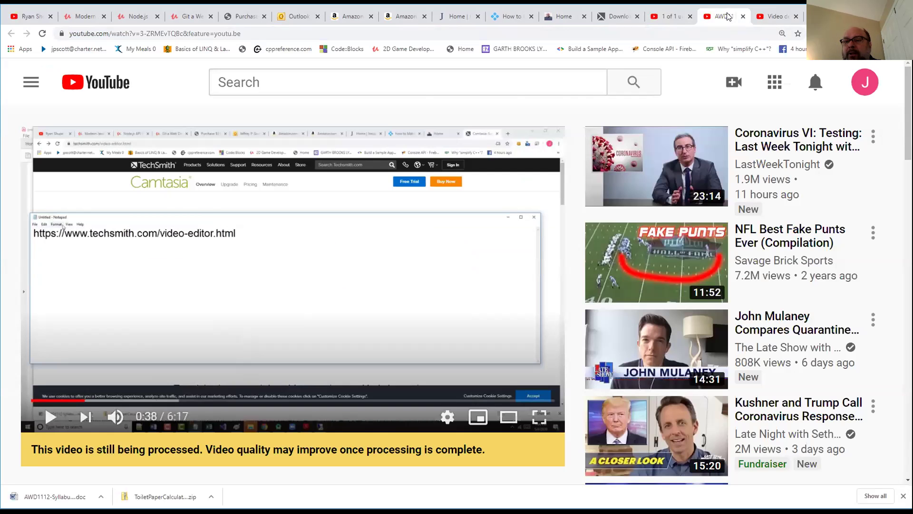
left_click(771, 17)
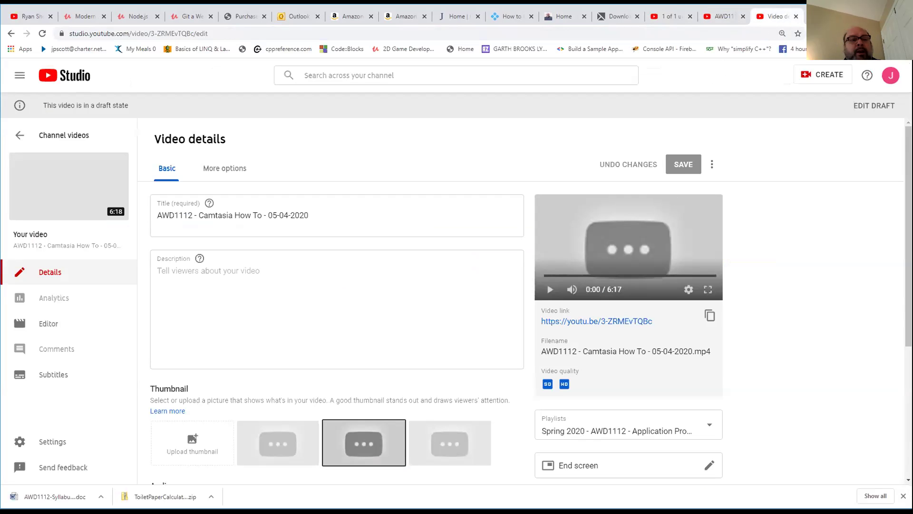
left_click(10, 33)
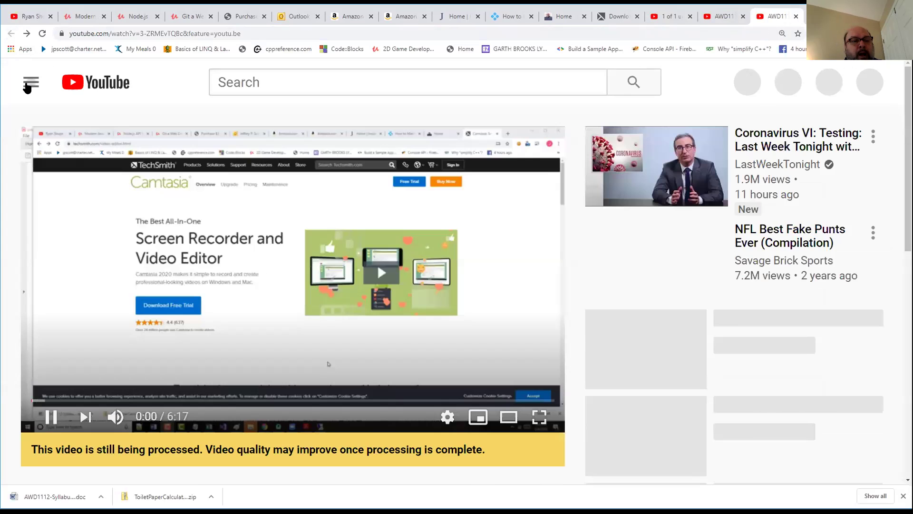
left_click(21, 80)
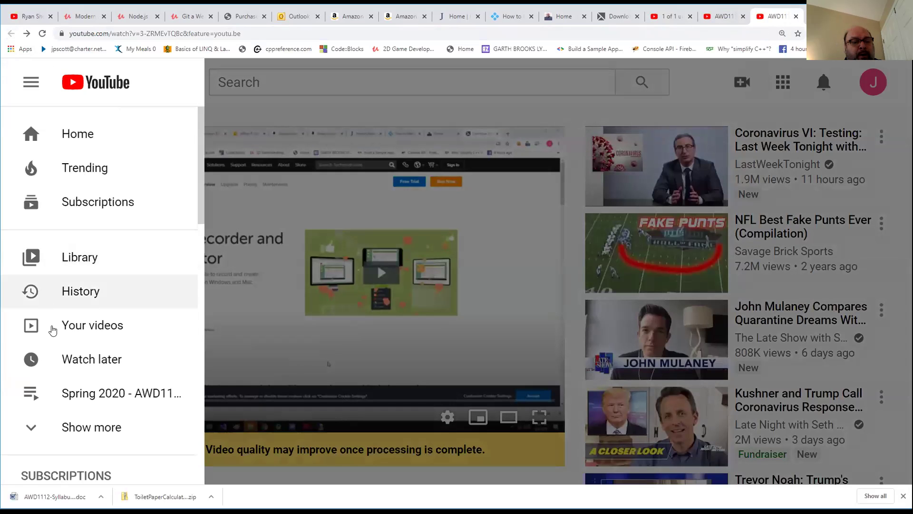
left_click(87, 393)
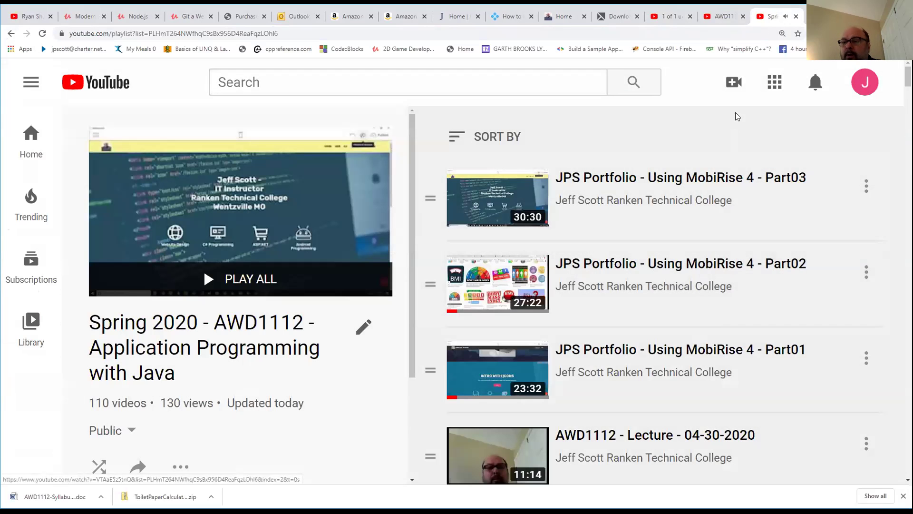
- Locate "AWD1112 - Camtasia How To - 05-04-2020" at the end of the playlist and open that entry's options
key("End")
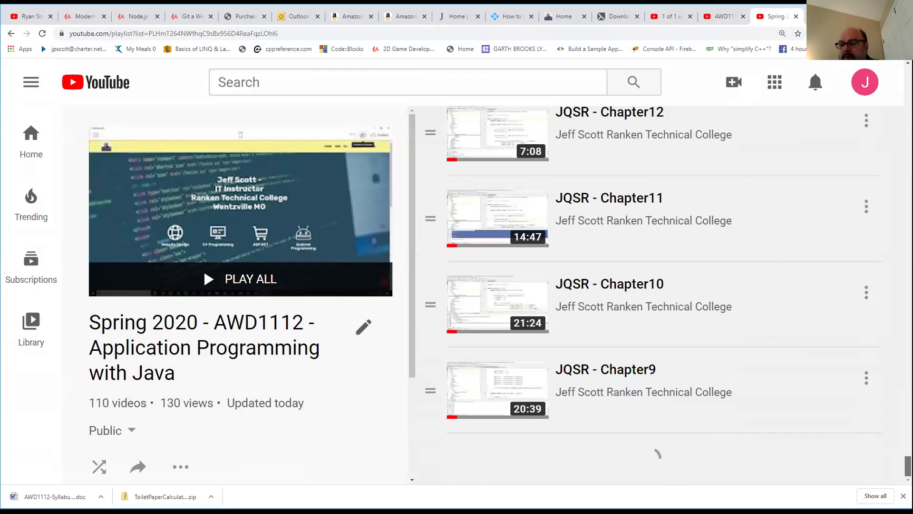
scroll(569, 407, "down", 15)
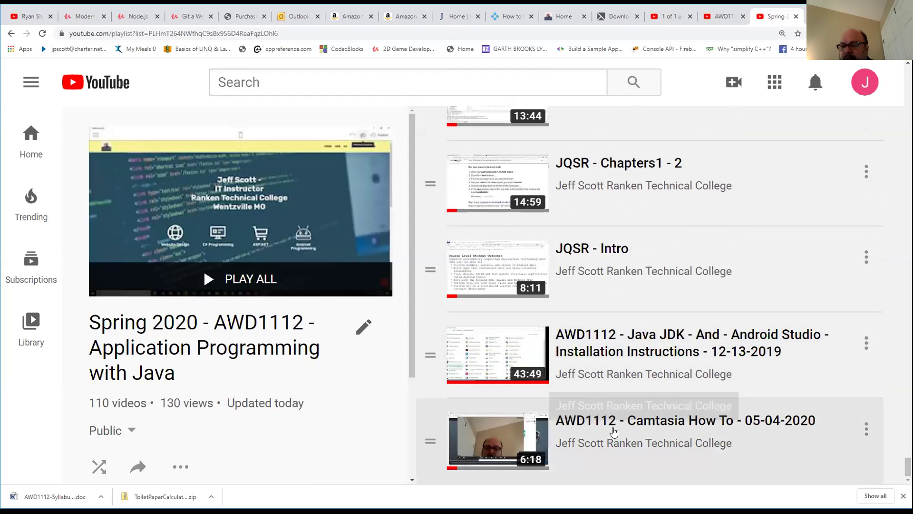
left_click(866, 429)
left_click(517, 328)
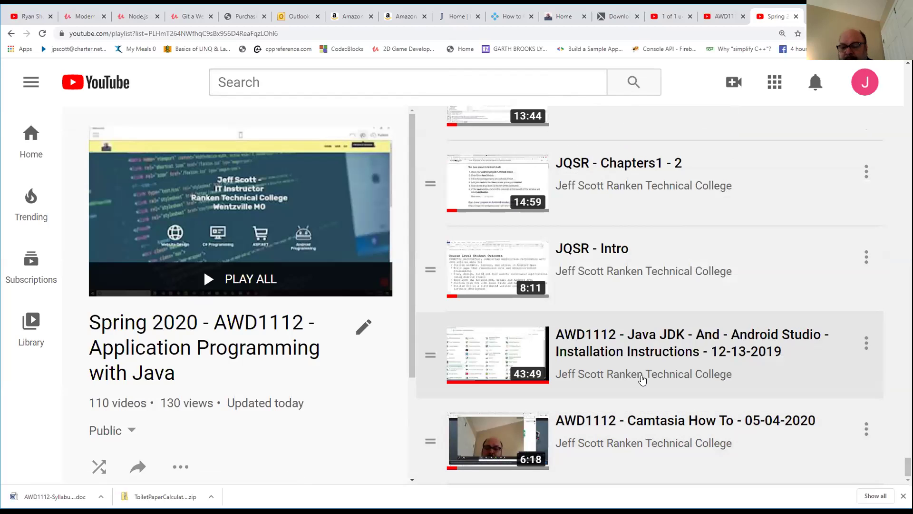